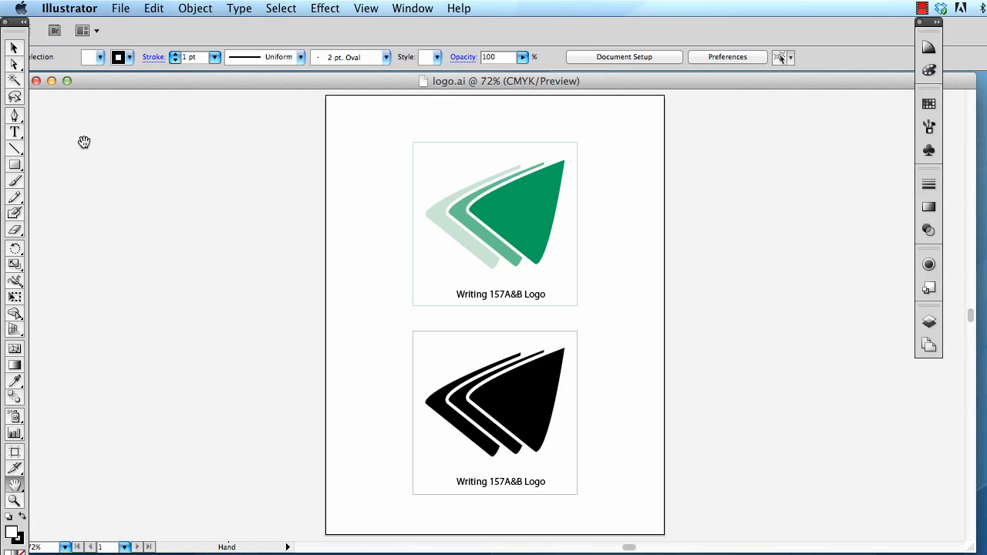
Select the green logo artwork in logo.ai and copy it.
click(15, 48)
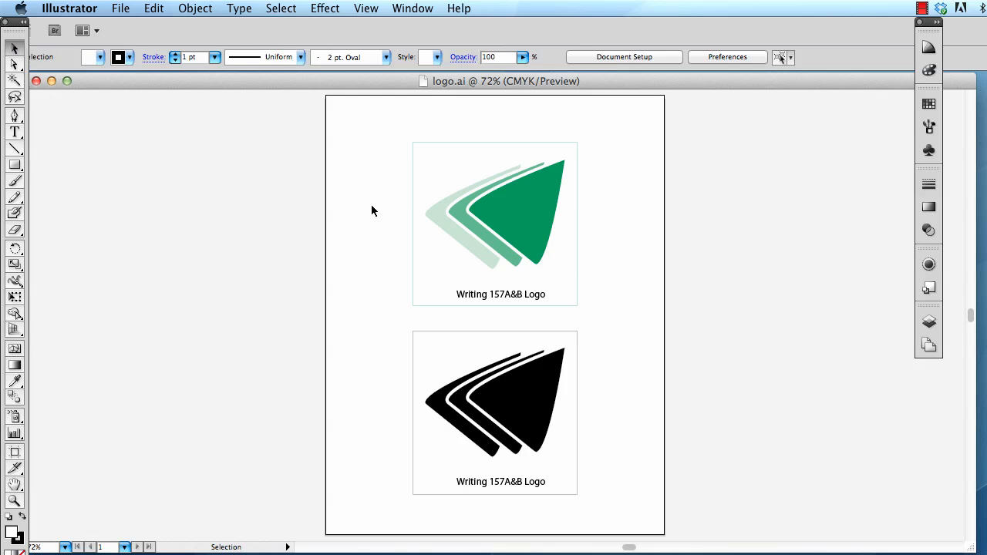
click(483, 202)
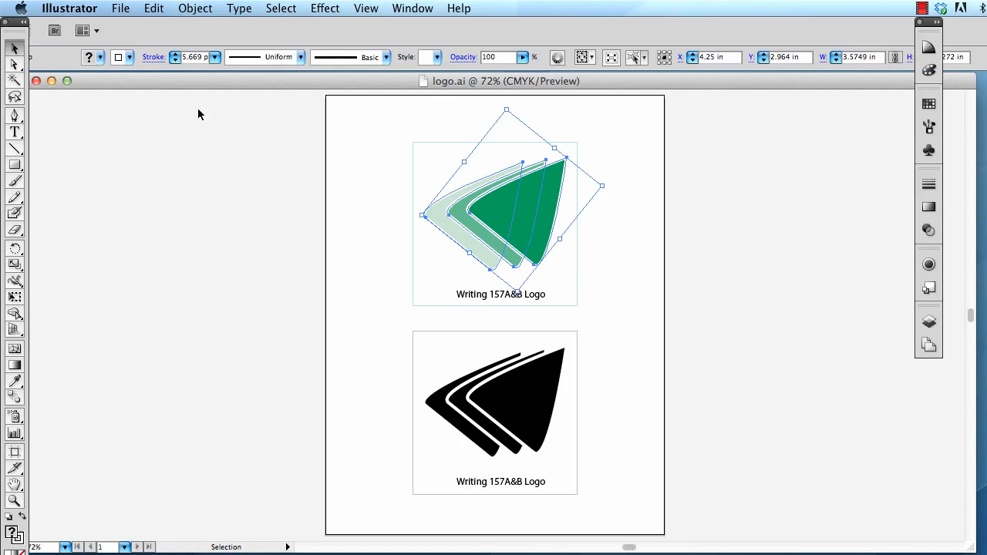
click(153, 8)
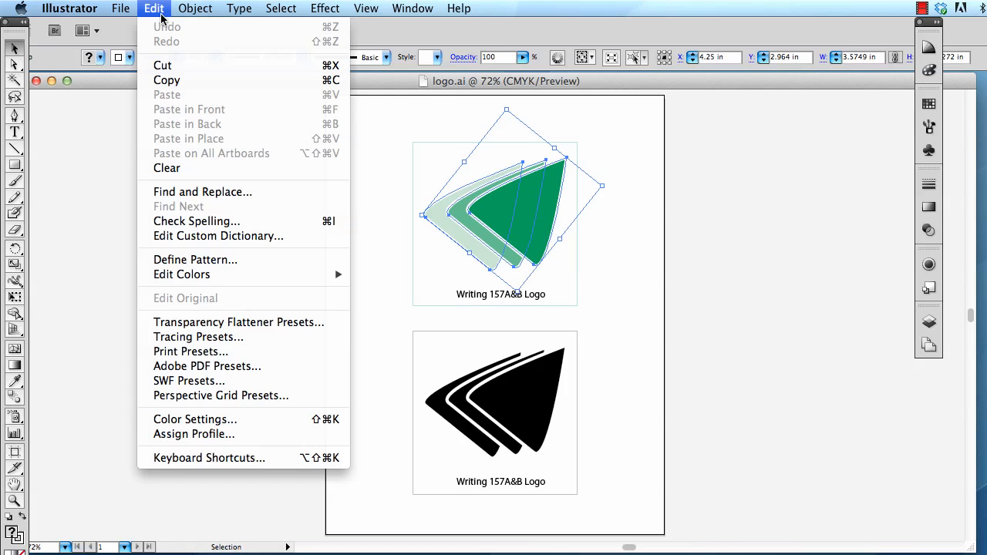
click(173, 83)
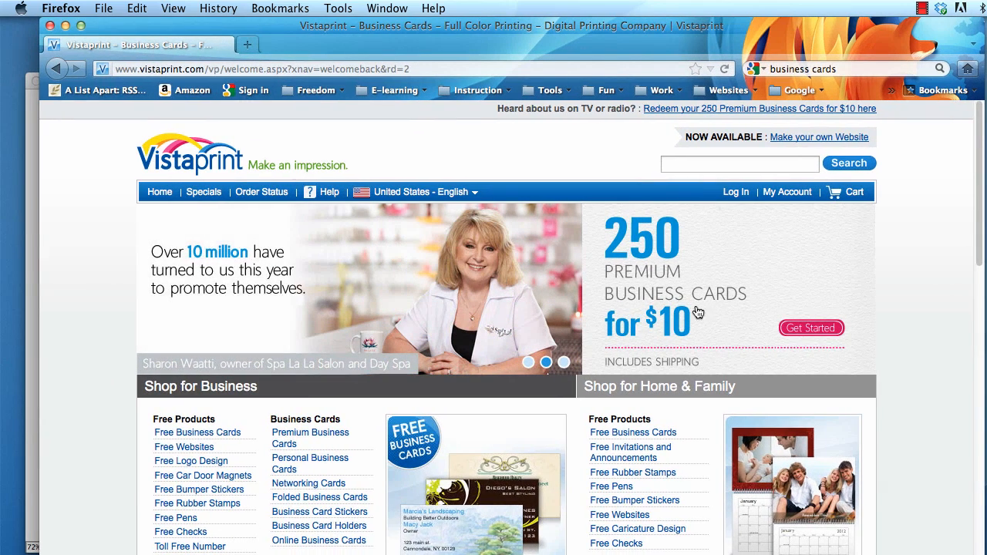
Open the 250 premium business cards offer on Vistaprint, dismiss the design search prompt, and choose to upload an own design.
click(799, 338)
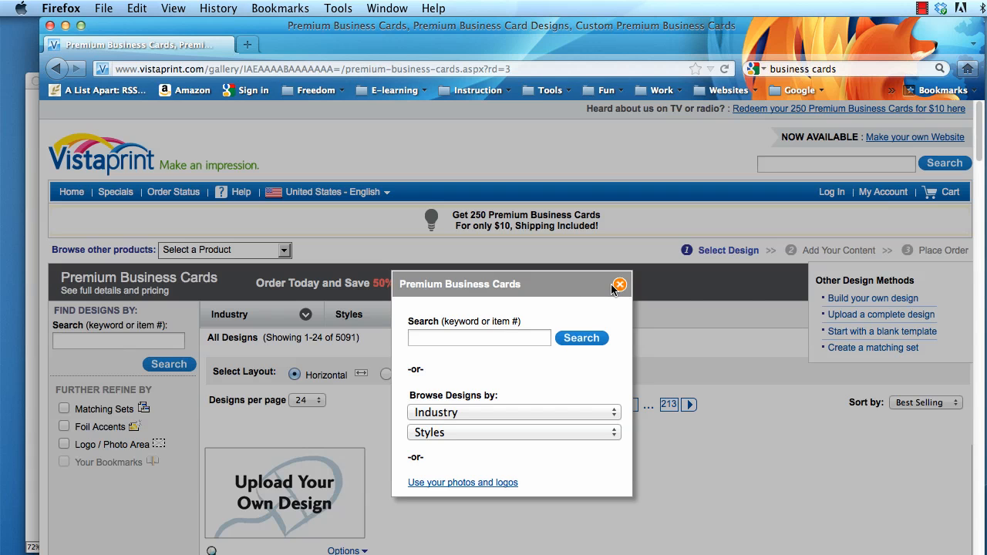
click(615, 286)
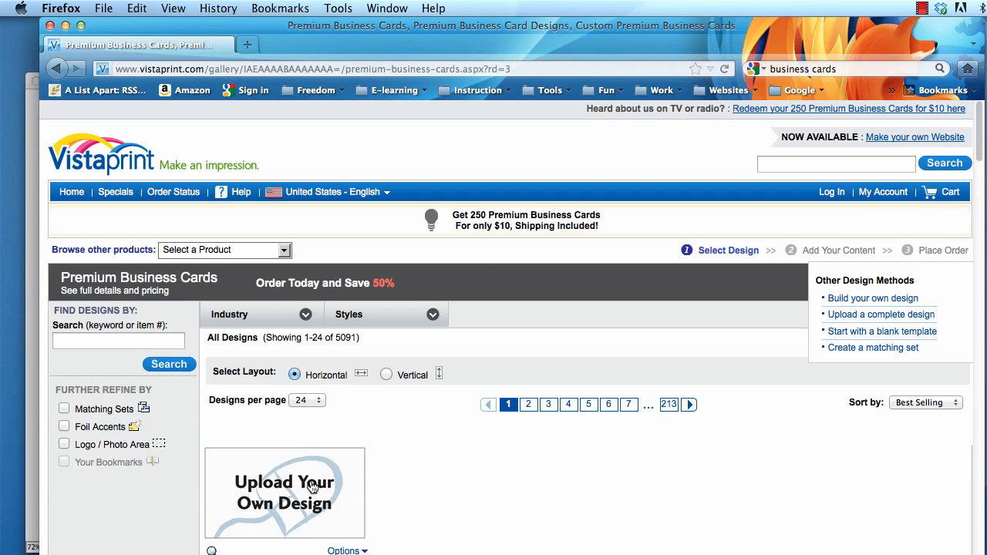
click(272, 480)
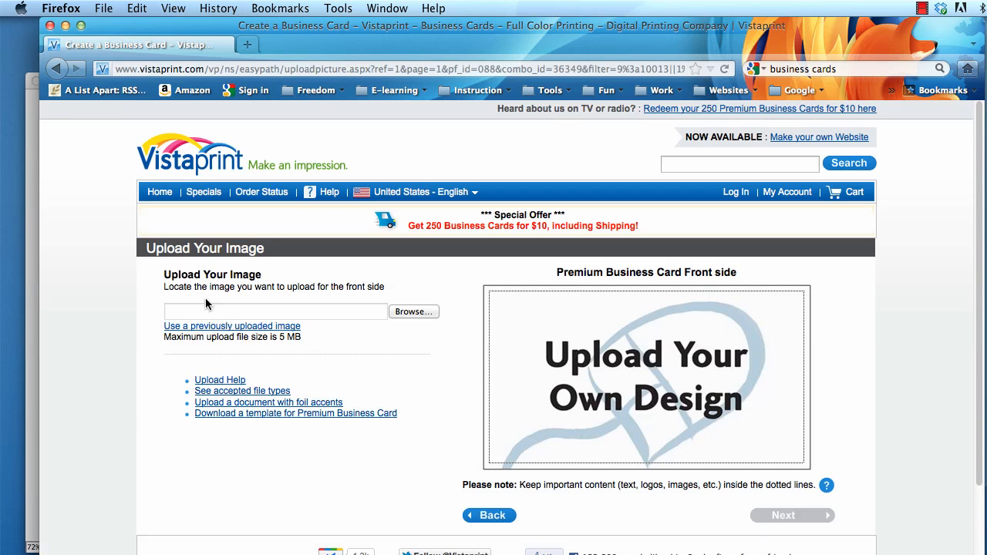
View the downloadable templates for the Premium Business Card, close that information, and return to Illustrator.
click(243, 417)
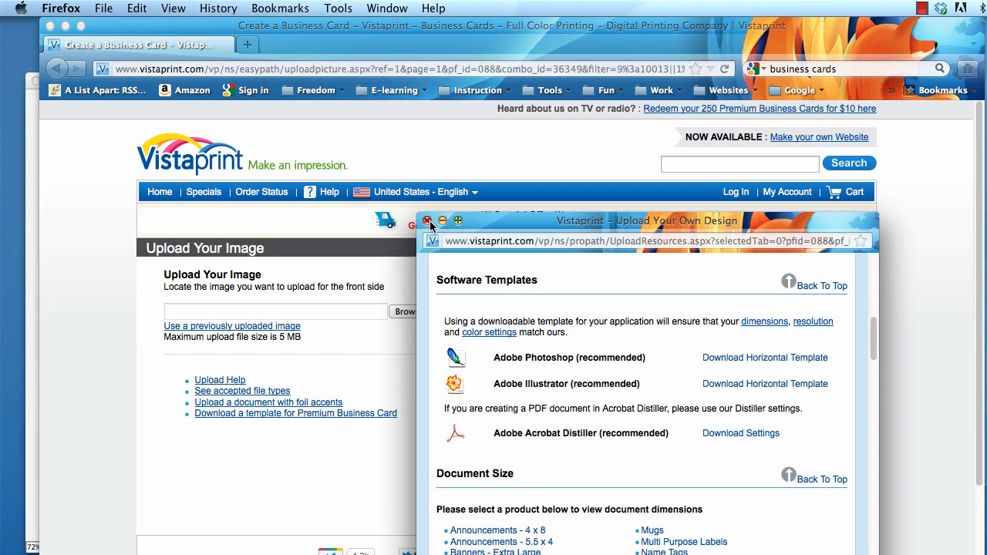
click(429, 222)
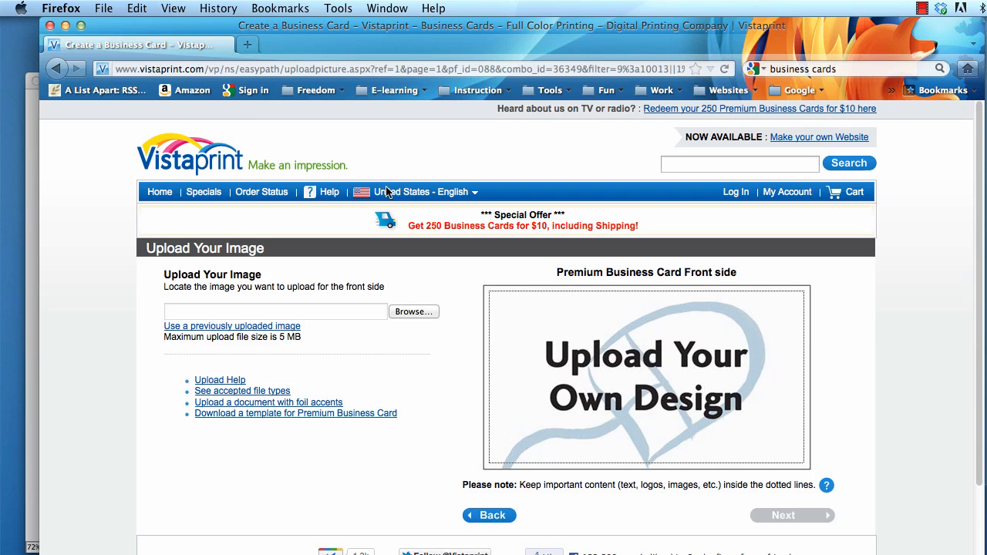
click(66, 26)
click(235, 398)
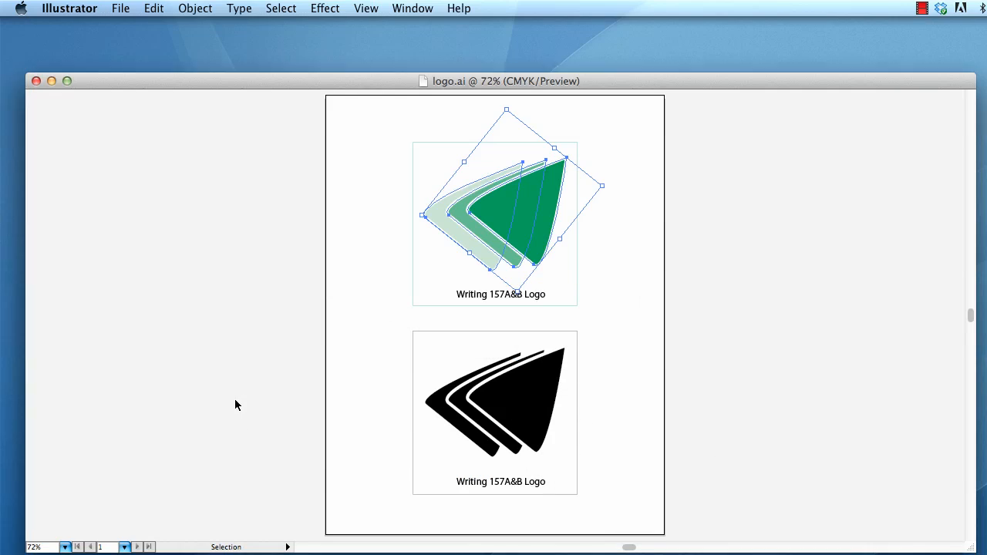
Open the recently used file Business_Card.ai.
click(132, 7)
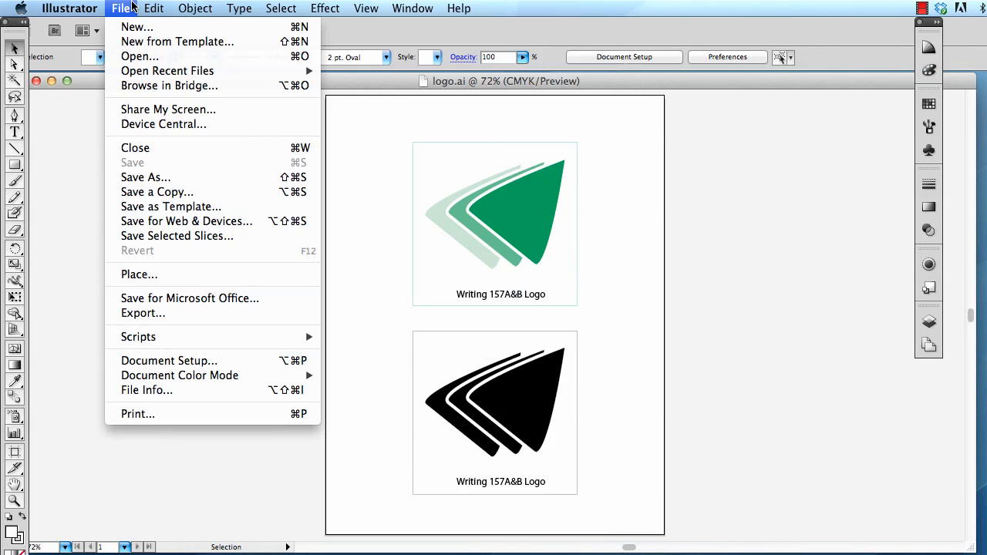
mouse_move(151, 8)
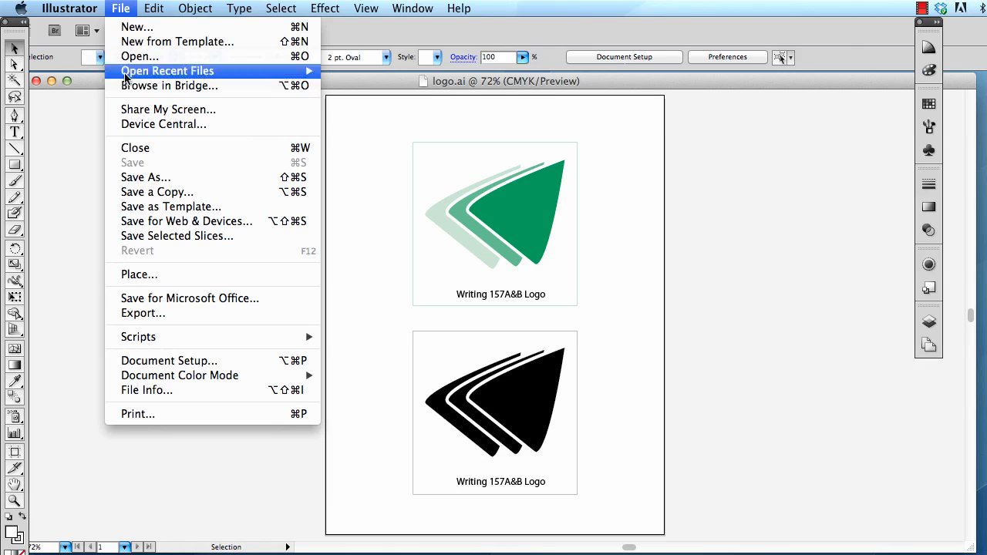
mouse_move(259, 69)
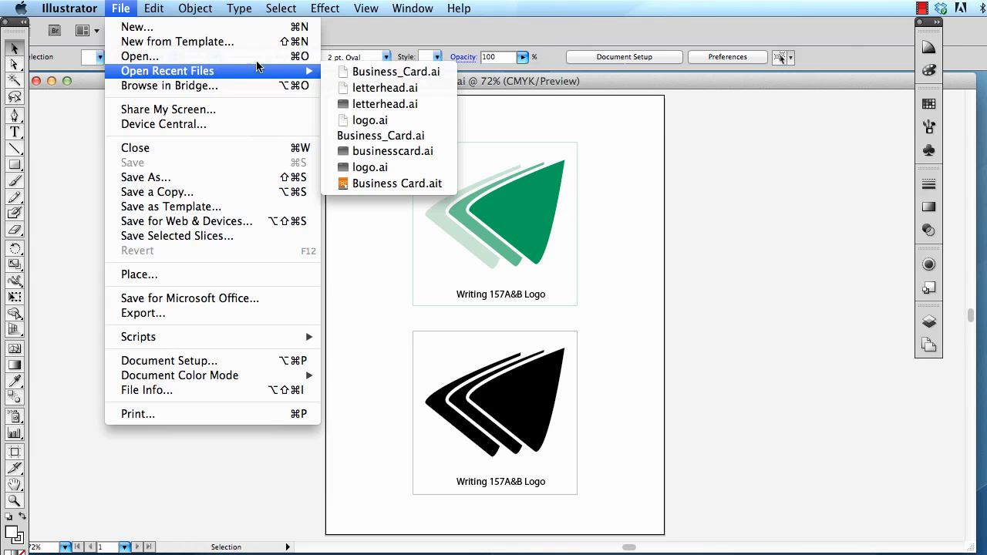
click(333, 71)
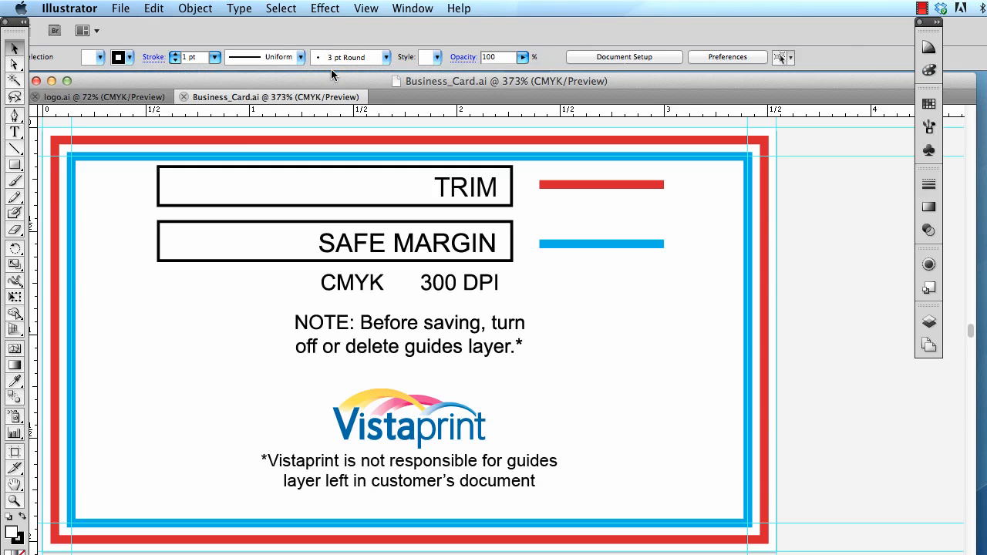
Display the business card document's layers and toggle the Guides layer's visibility off and back on.
click(409, 8)
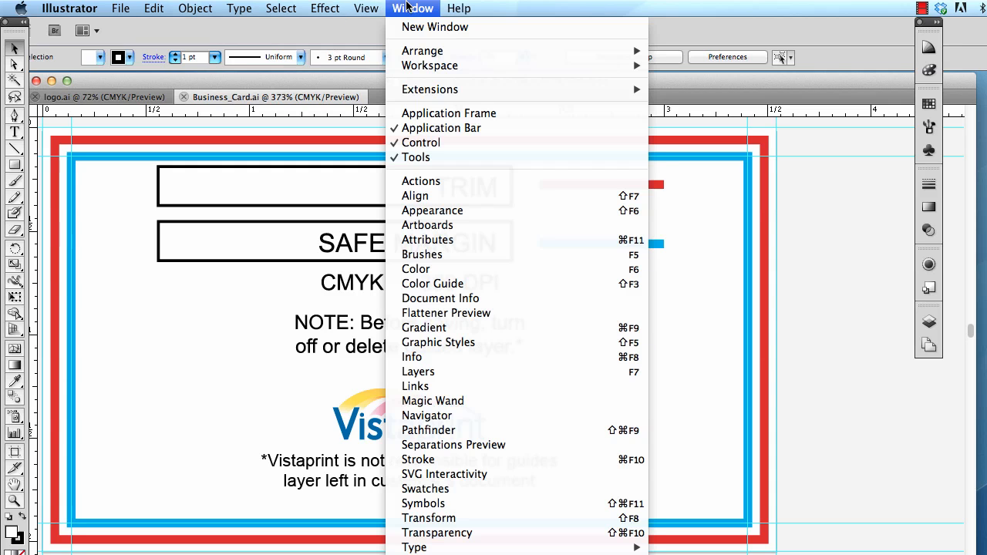
click(428, 372)
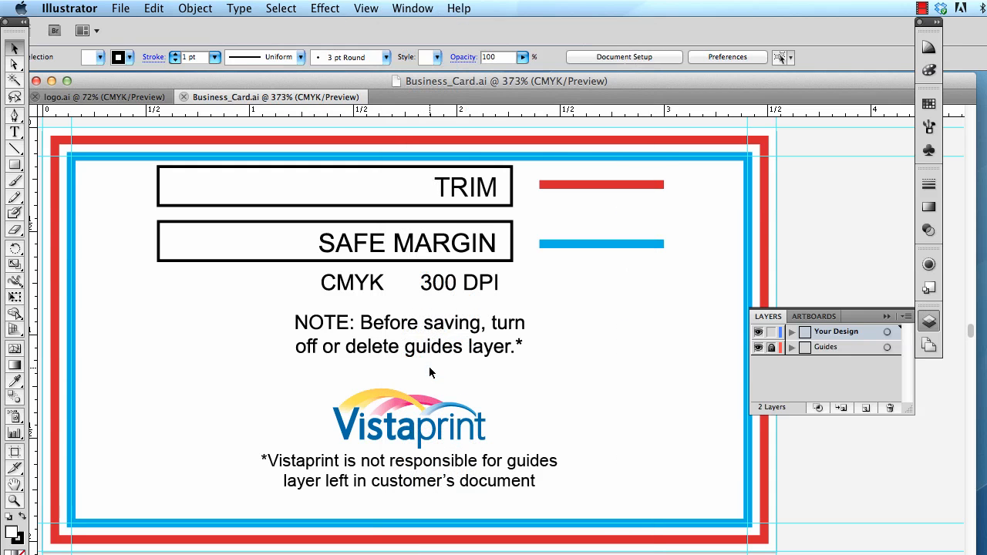
click(758, 348)
click(758, 348)
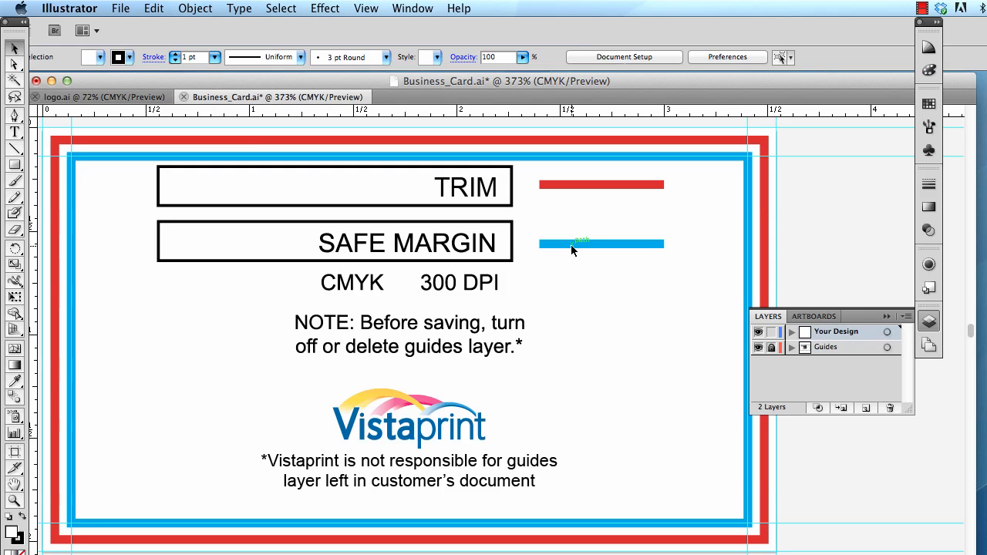
Copy the green logo artwork from logo.ai.
click(130, 98)
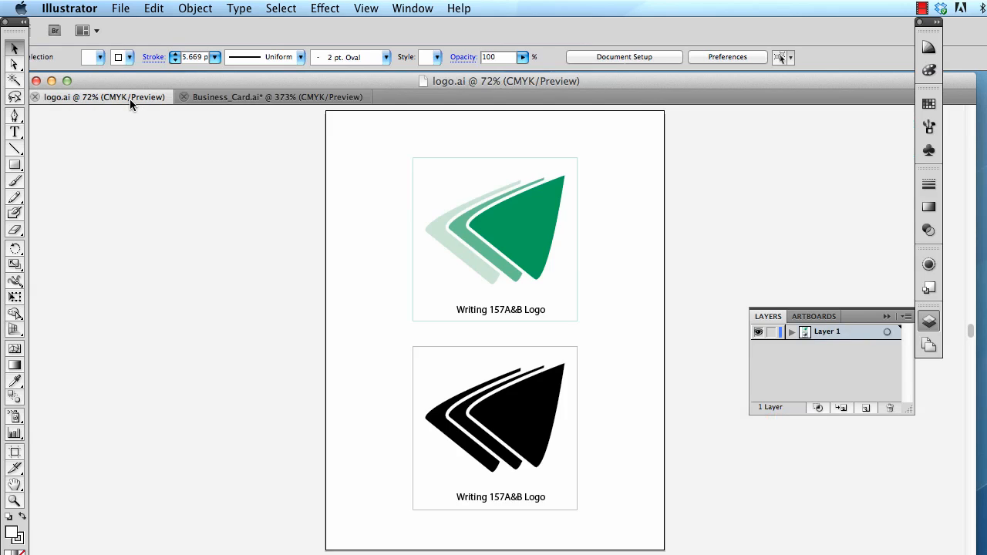
click(486, 259)
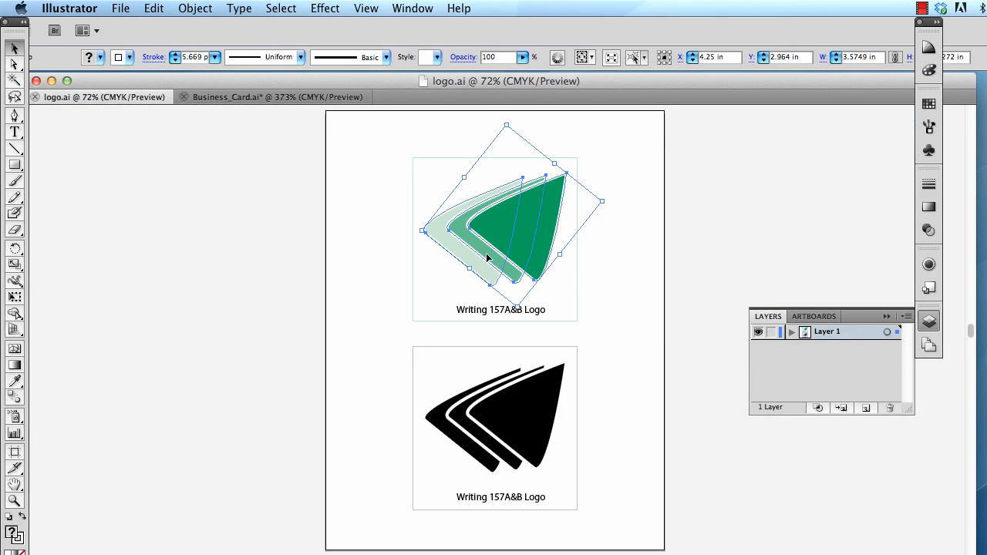
click(154, 8)
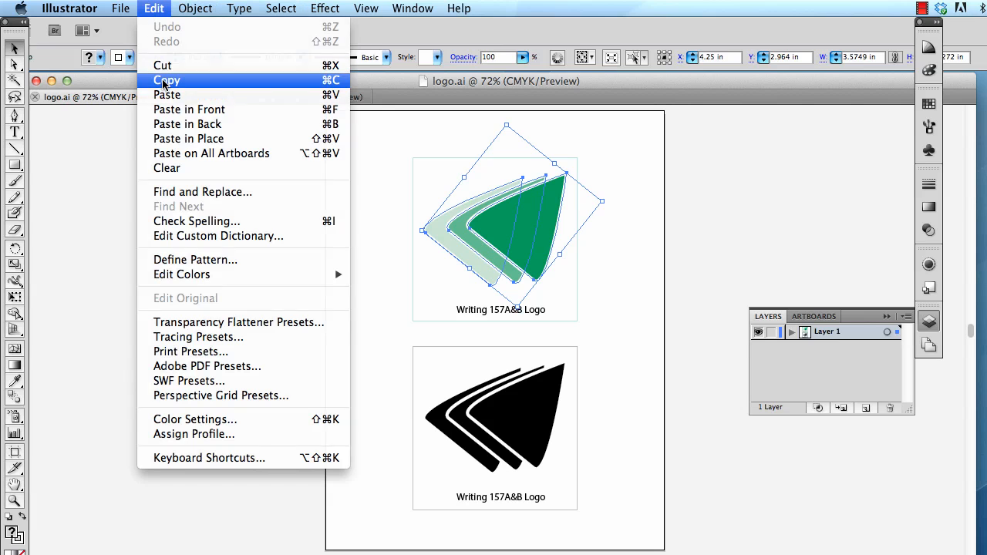
click(159, 80)
Hide the Guides layer in Business_Card.ai and paste the logo onto the Your Design layer.
click(336, 100)
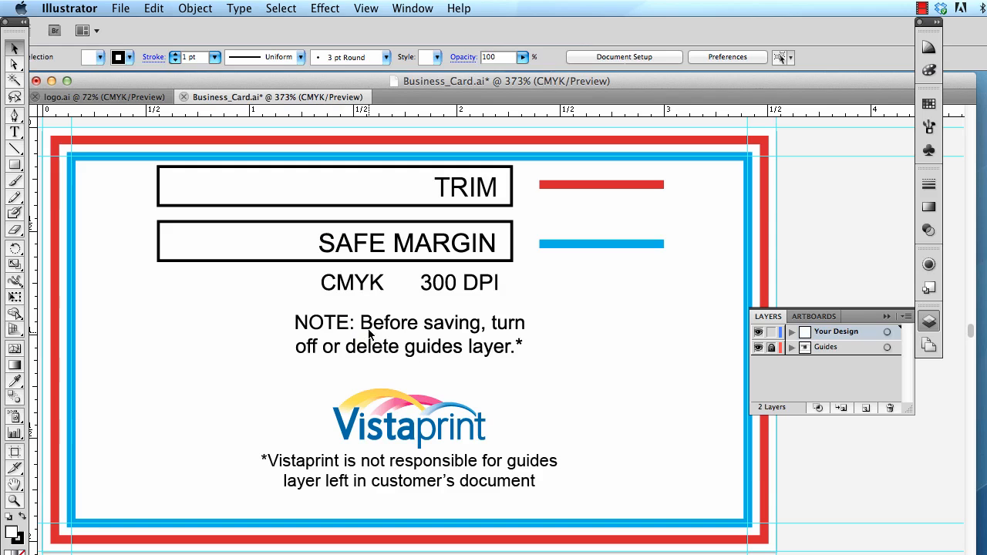
click(757, 350)
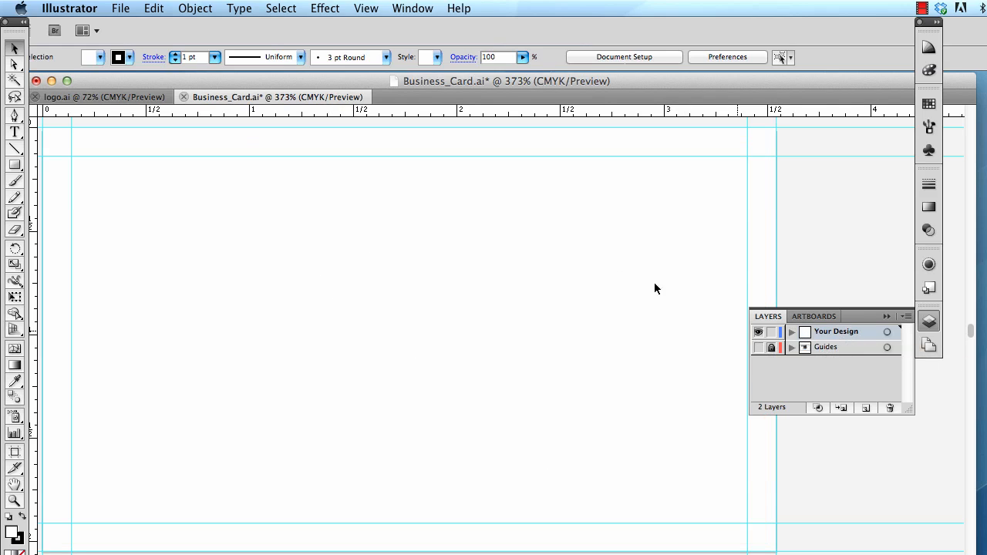
key(super+v)
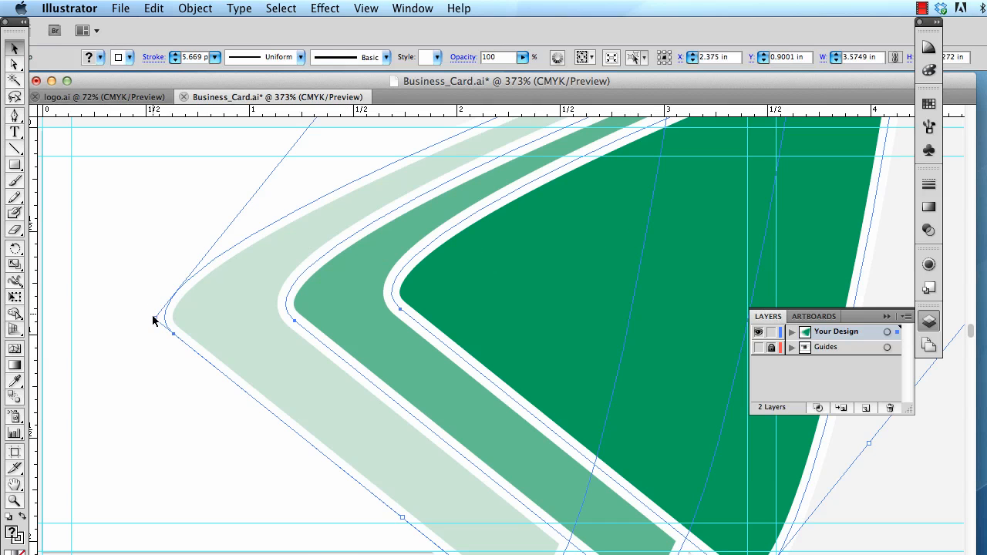
Scale the pasted logo down to about 0.70 in wide and place it in the card's upper right corner, inside the margin guides.
drag(155, 317, 571, 272)
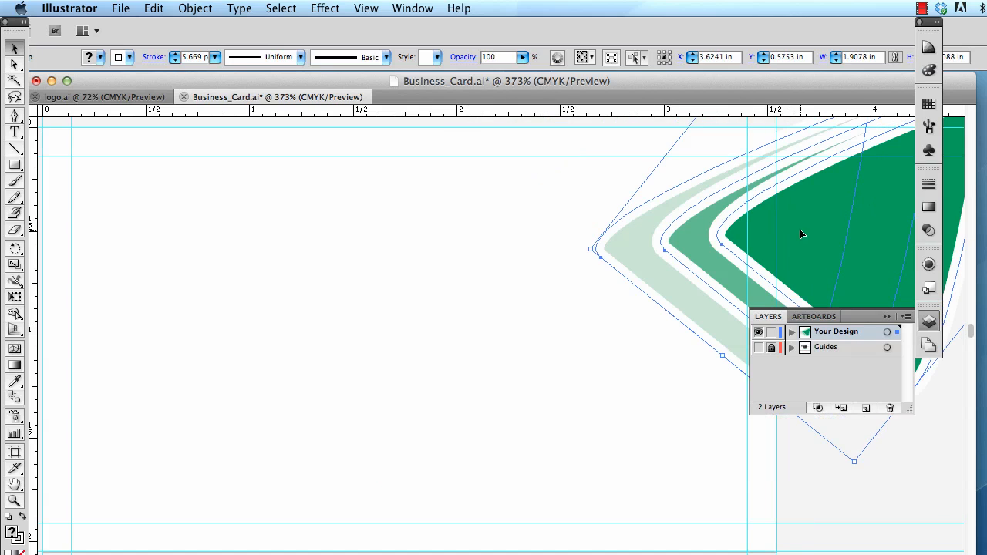
drag(801, 231, 419, 300)
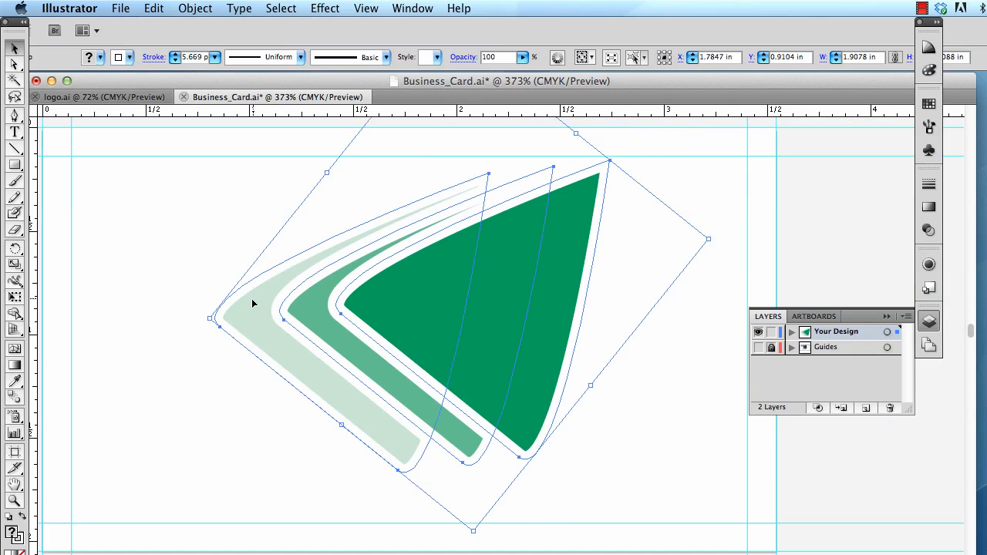
drag(210, 317, 489, 241)
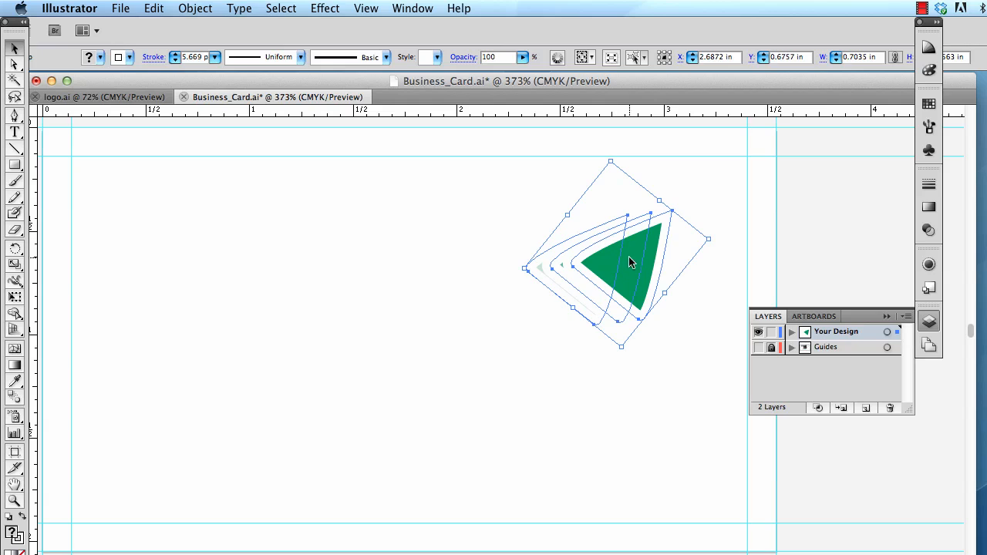
drag(629, 262, 681, 237)
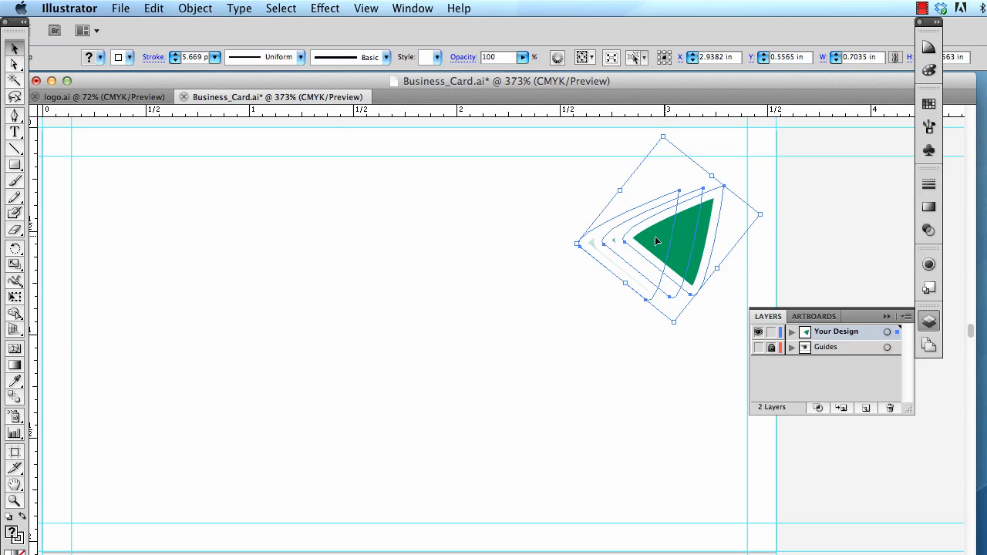
Set the scaled logo's stroke weight to 1 pt and deselect it.
click(535, 301)
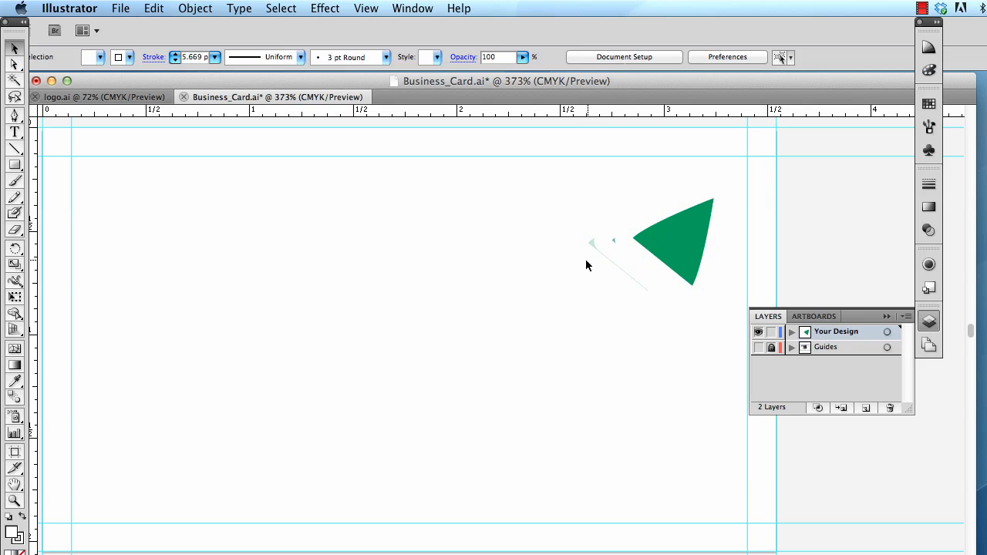
click(645, 246)
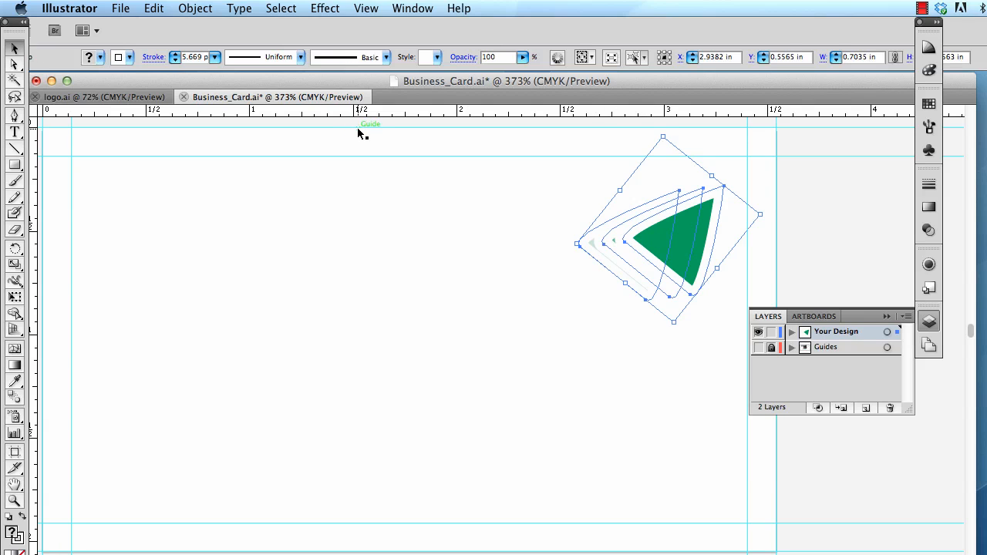
click(214, 57)
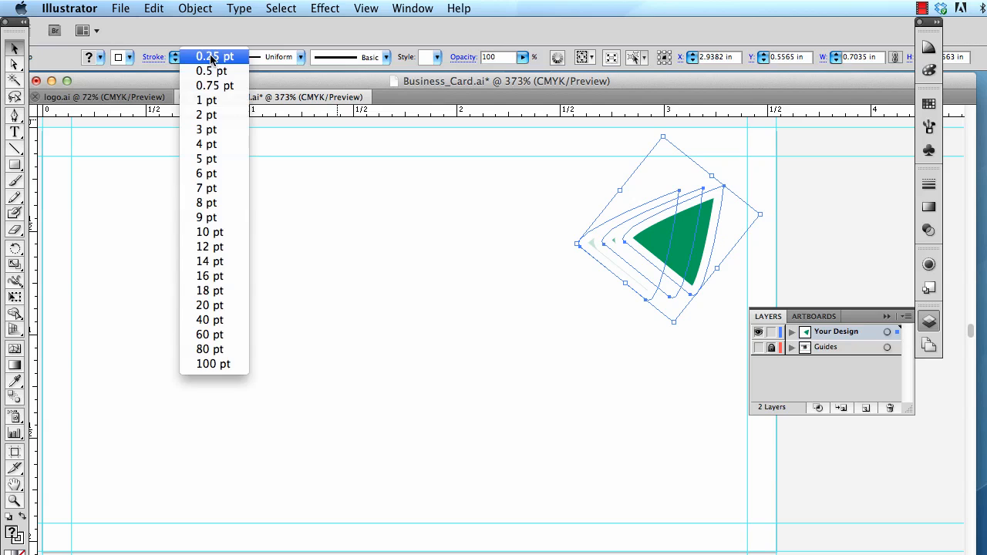
click(207, 100)
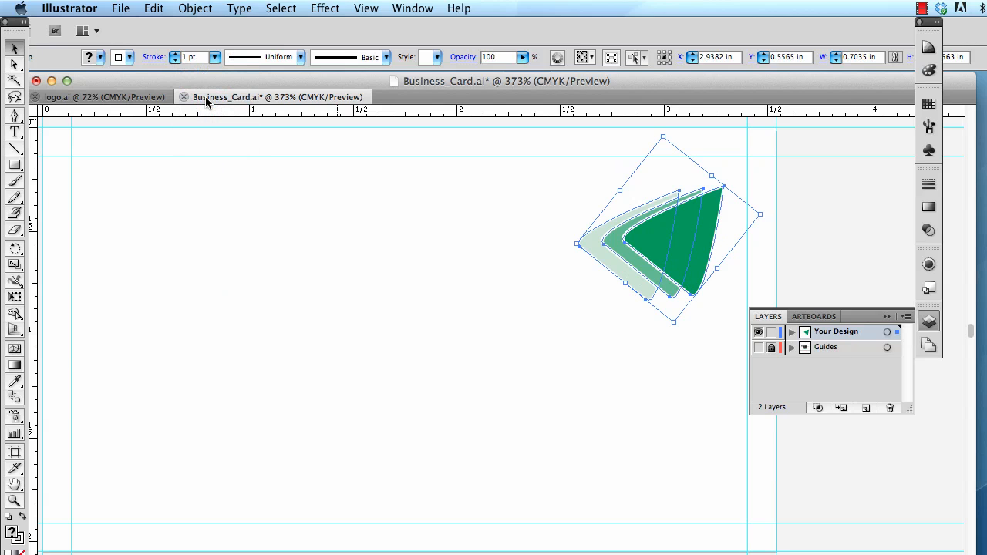
click(587, 309)
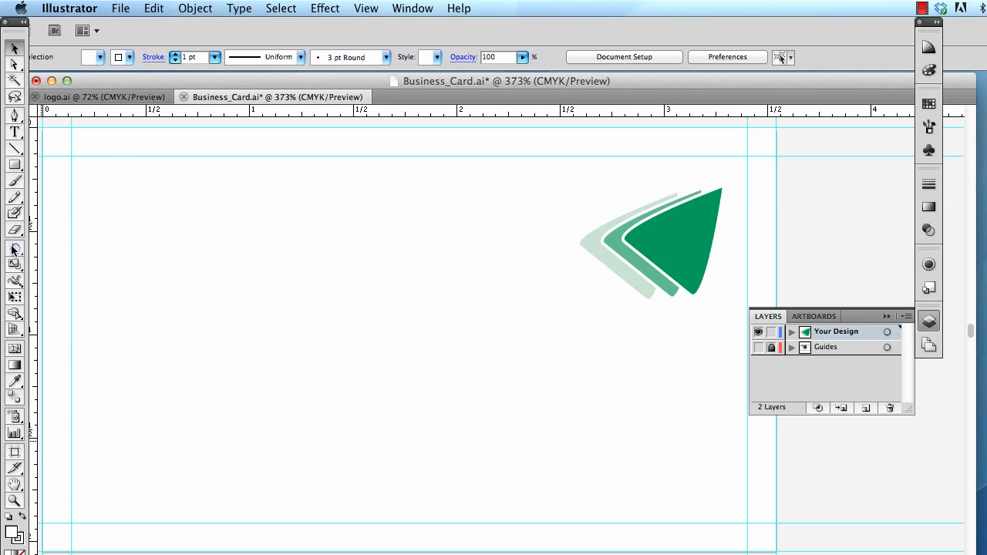
Draw a text box about 1.4 in wide and 0.4 in high in the card's upper left corner, and switch to TextEdit.
click(15, 132)
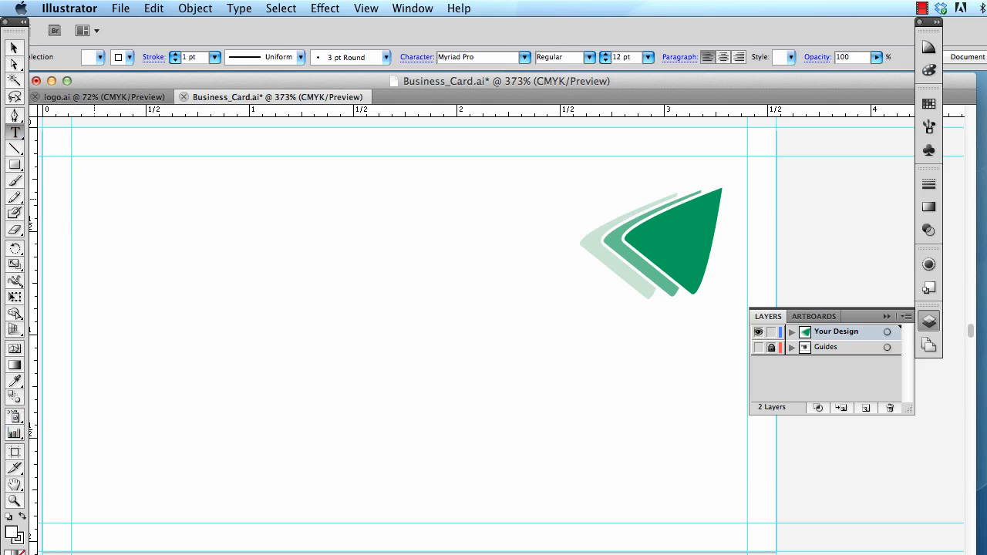
drag(76, 175, 365, 262)
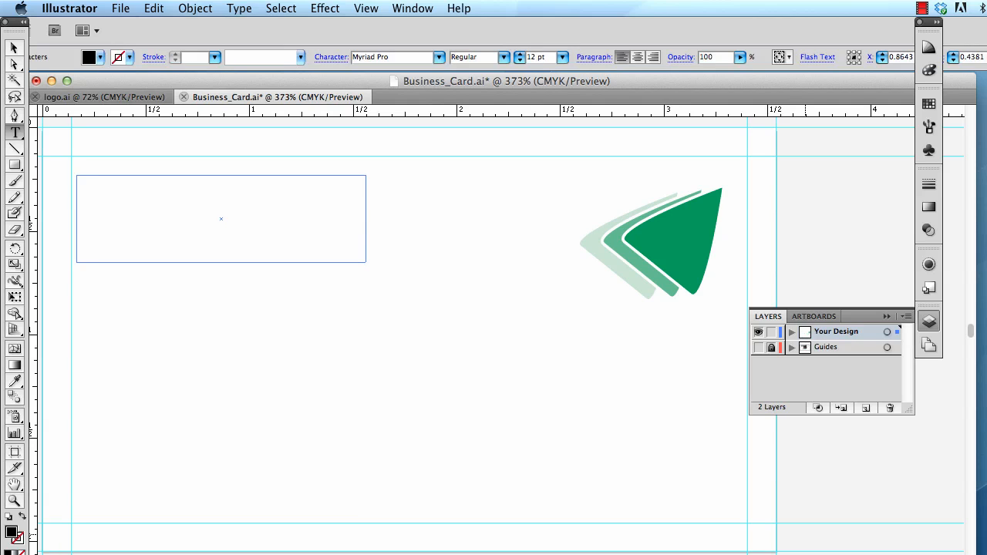
key(super+Tab)
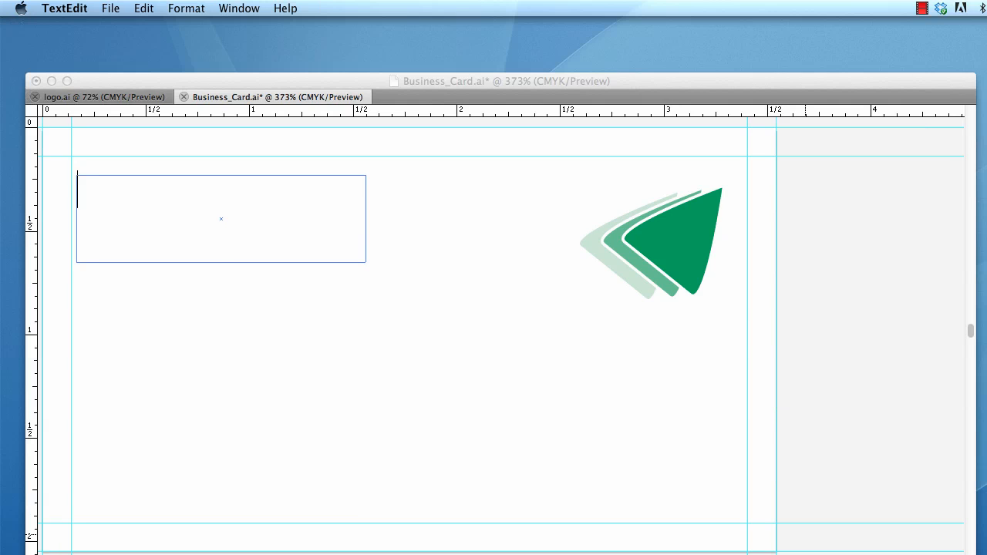
Switch back to Illustrator, paste the copied name and job title into the text box, and deselect it.
key(super+Tab)
key(super+v)
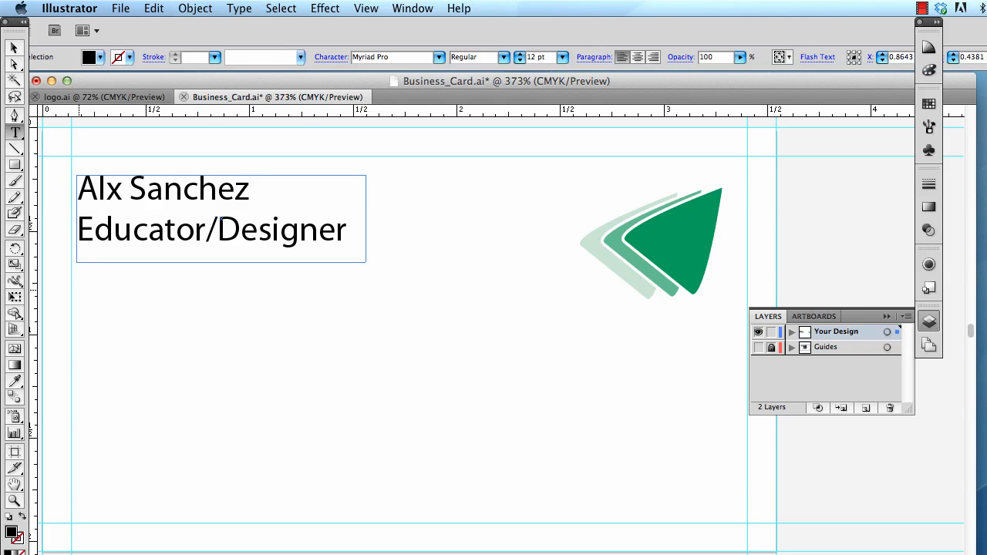
drag(77, 229, 318, 229)
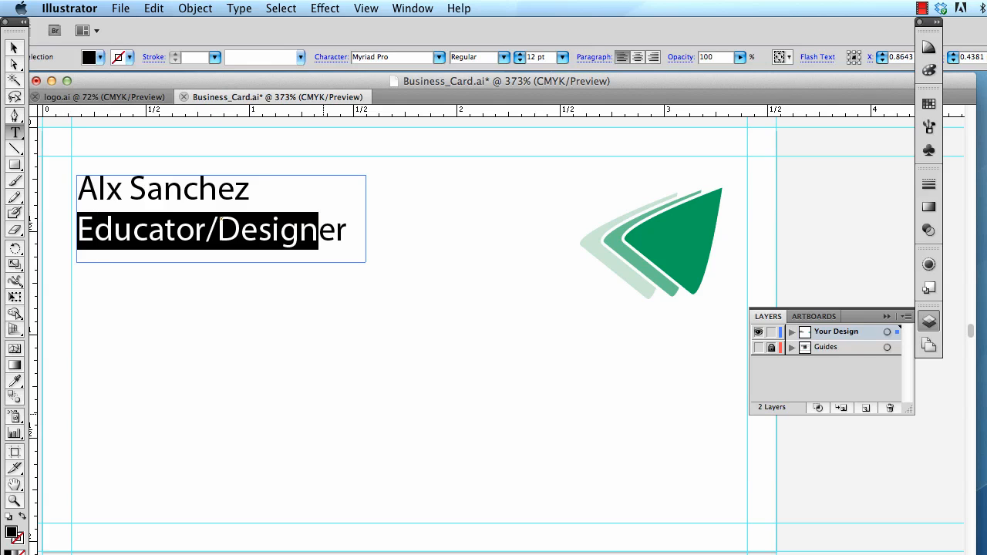
click(14, 48)
click(141, 290)
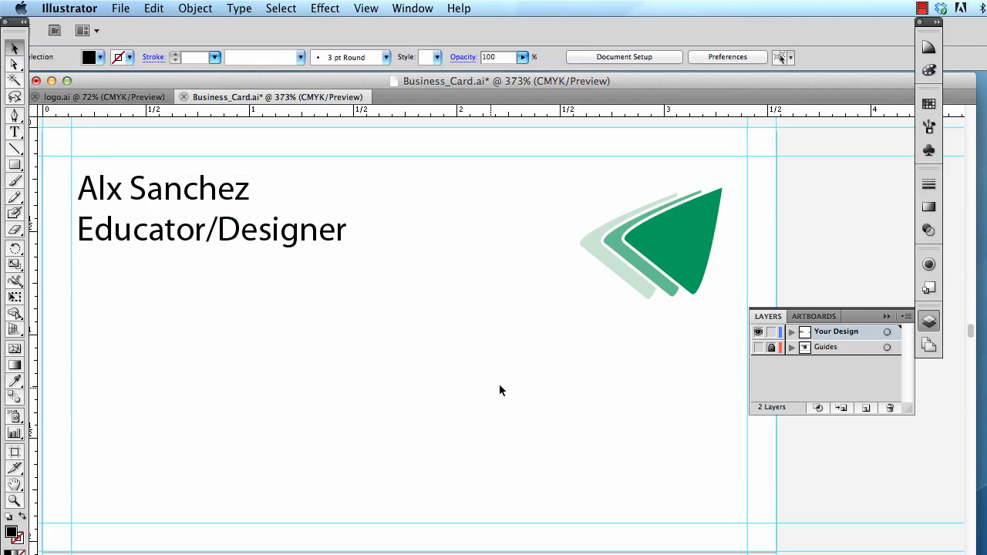
Draw a text box about 2.1 in wide and 1.1 in high below the job title and paste the contact details from TextEdit into it.
click(14, 131)
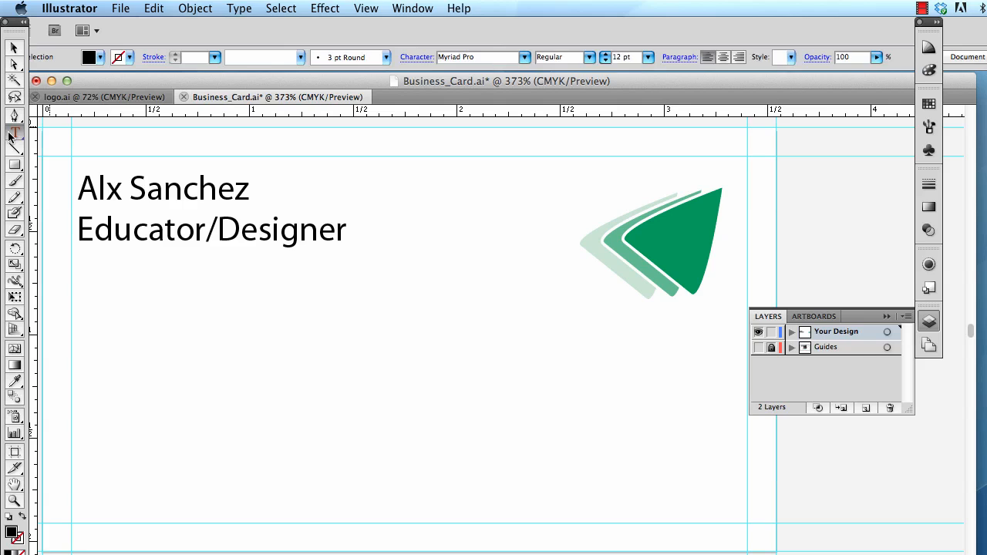
drag(80, 287, 515, 523)
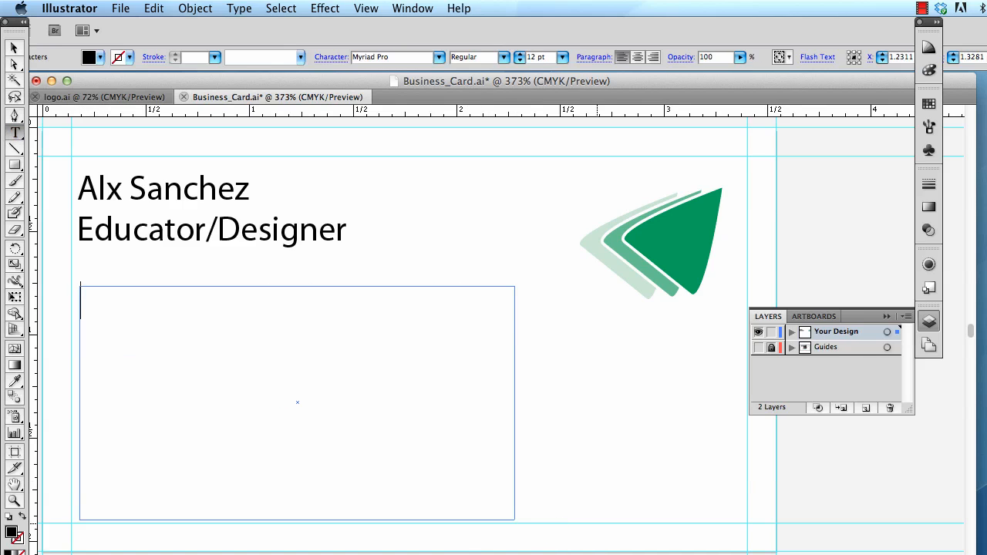
key(super+Tab)
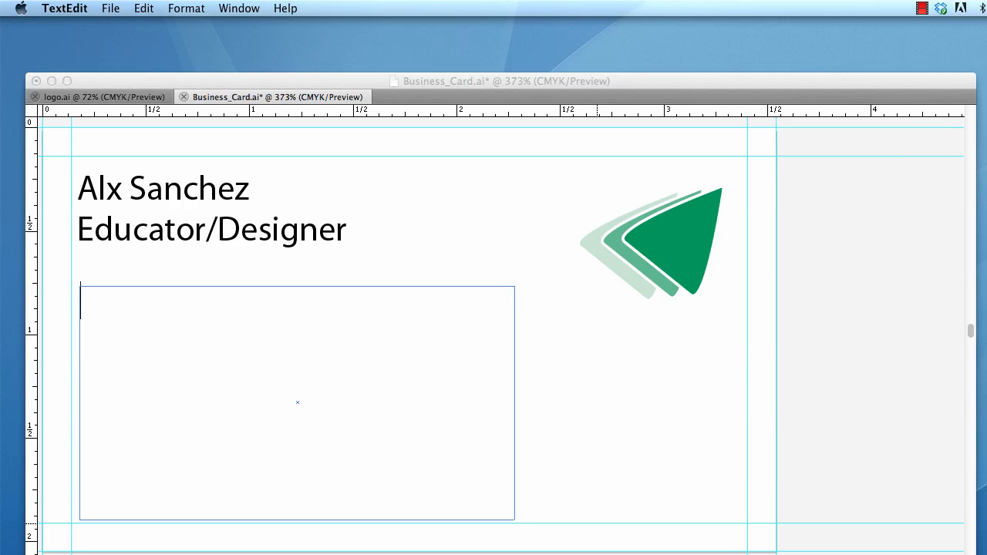
key(super+c)
key(super+Tab)
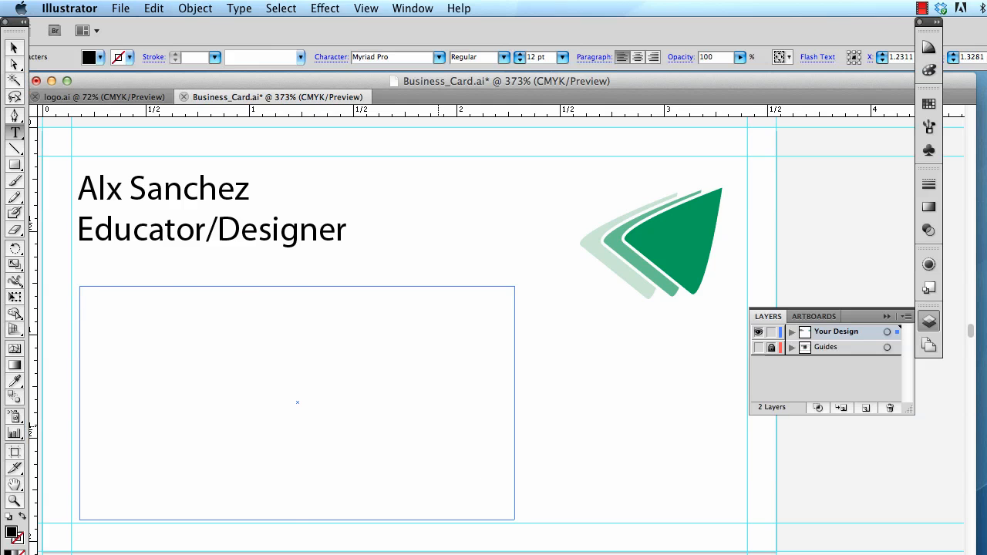
key(super+v)
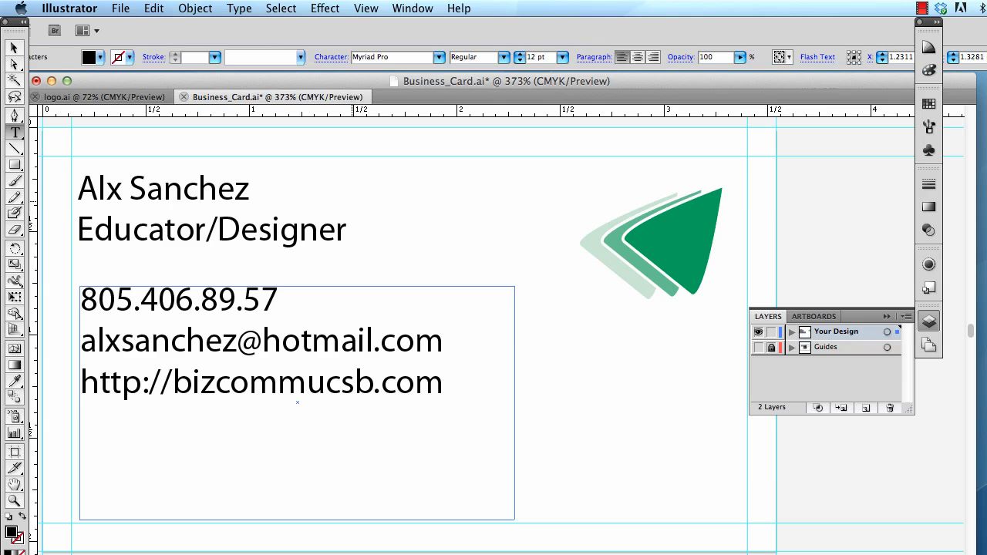
Shorten the contact text box from above so its lines sit near the card's lower margin, and move the name and job title text up slightly.
click(14, 49)
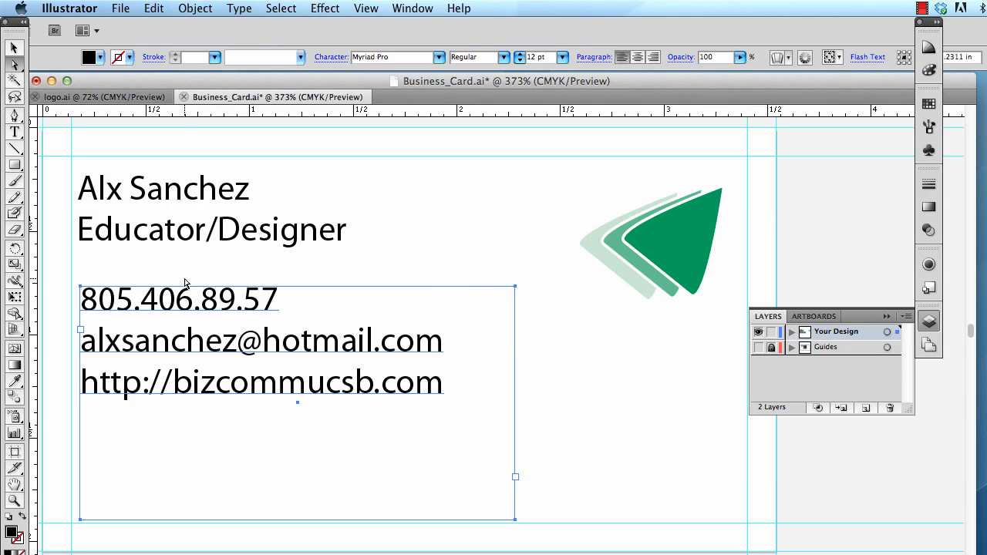
click(269, 484)
click(319, 374)
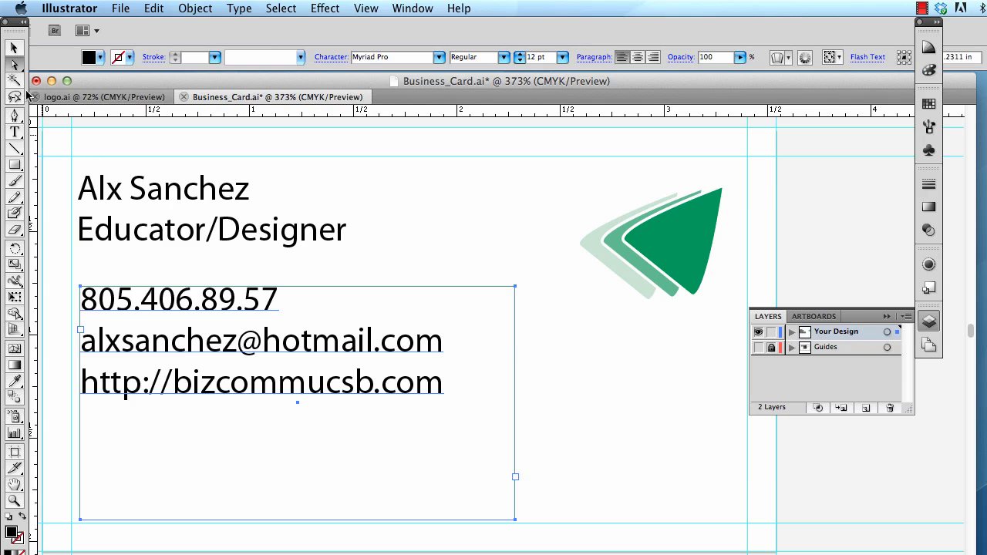
click(14, 47)
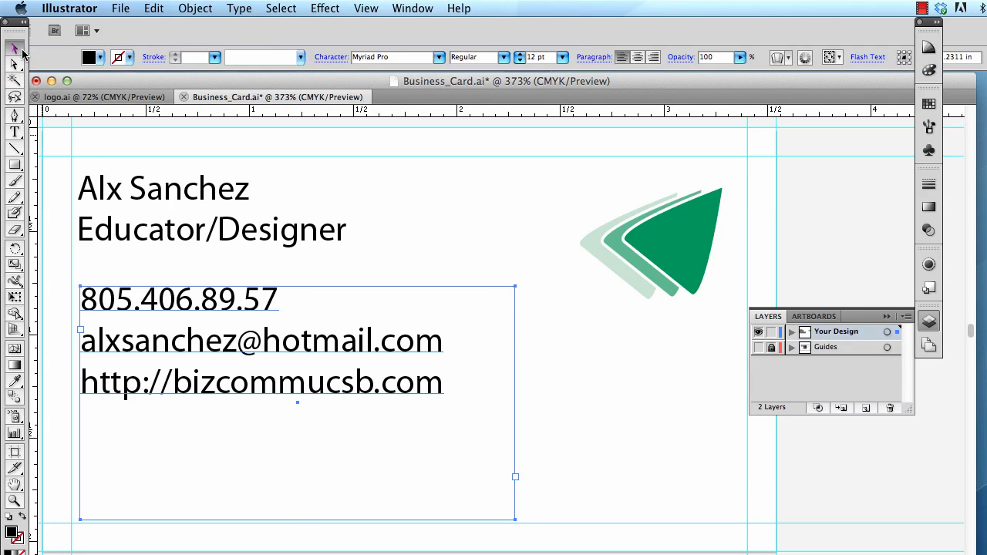
drag(298, 286, 298, 403)
shift+click(232, 228)
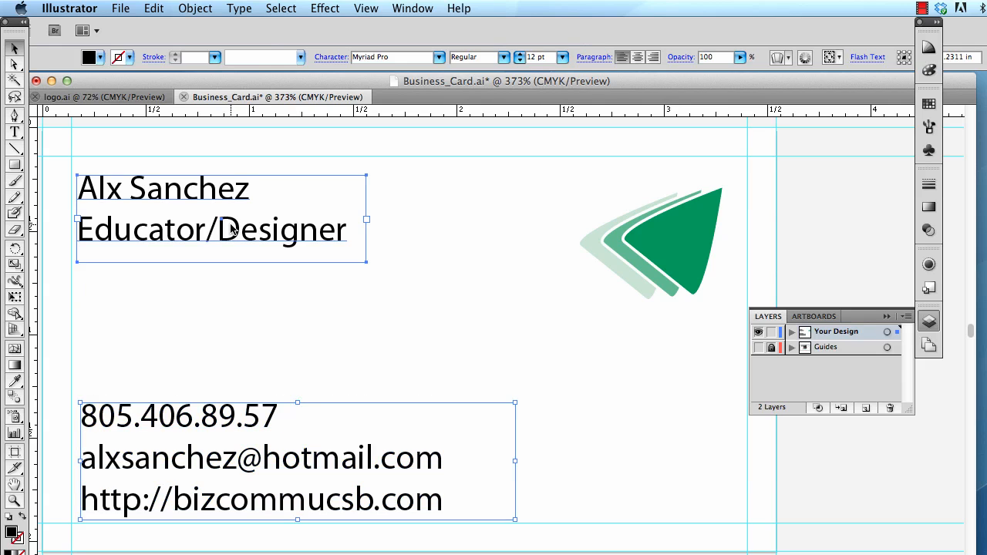
mouse_move(231, 227)
mouse_down()
mouse_move(226, 202)
mouse_move(229, 223)
mouse_up()
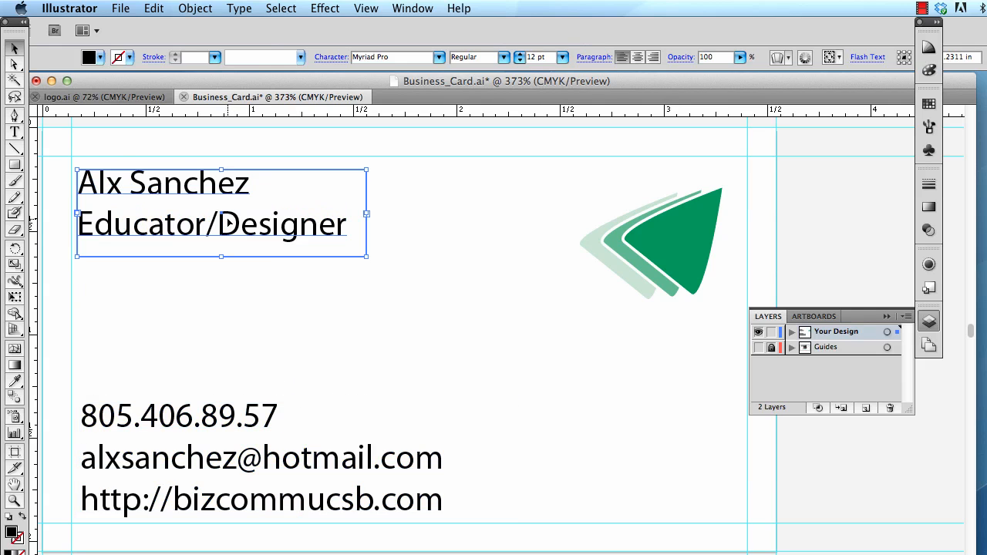
Try News Gothic MT and Onyx as the font of the name and job title text.
click(439, 58)
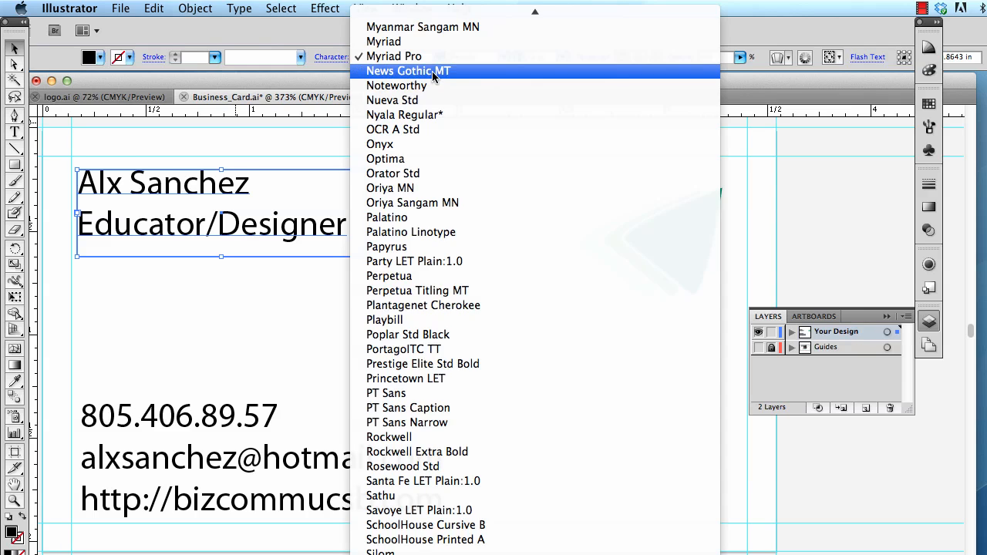
click(437, 71)
click(440, 57)
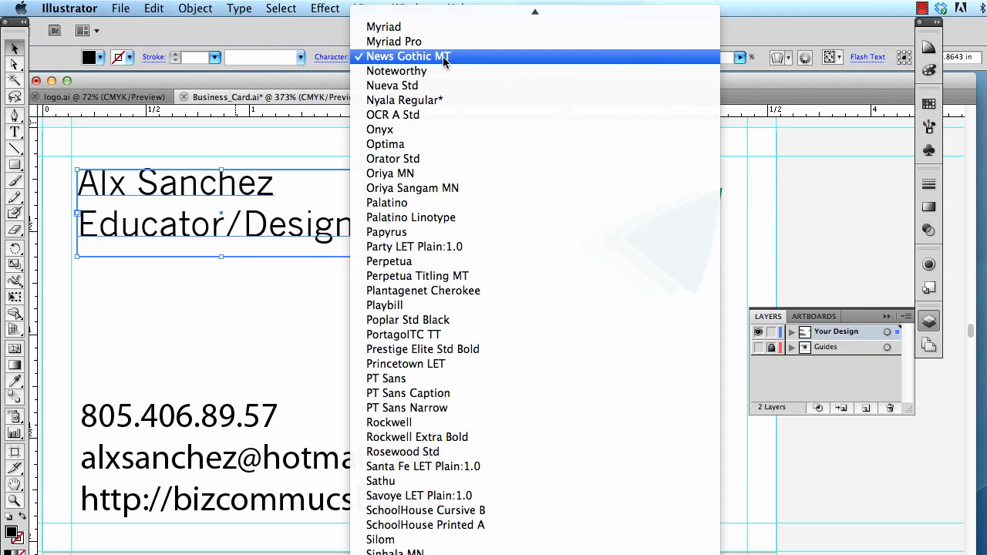
click(431, 129)
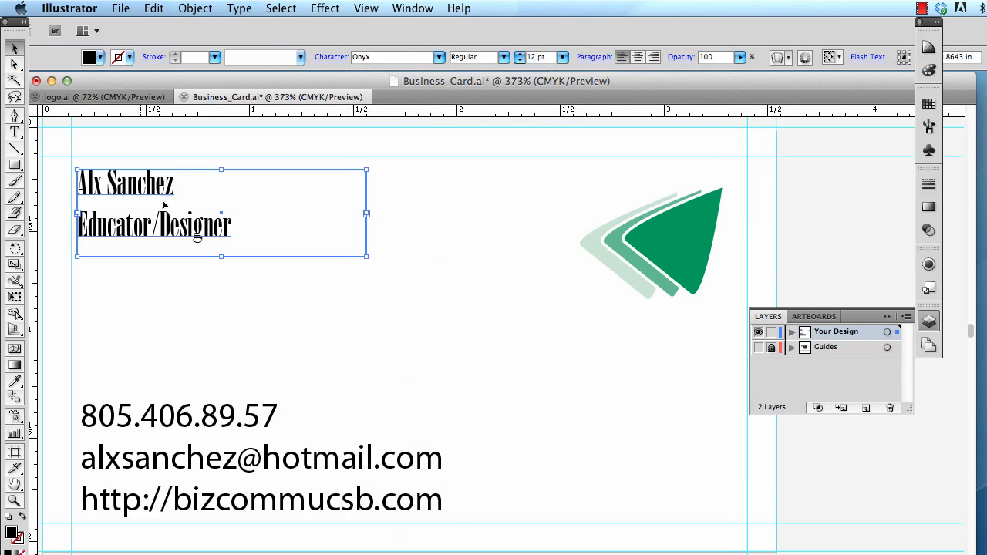
Set the font of the name and job title text to Perpetua.
click(444, 57)
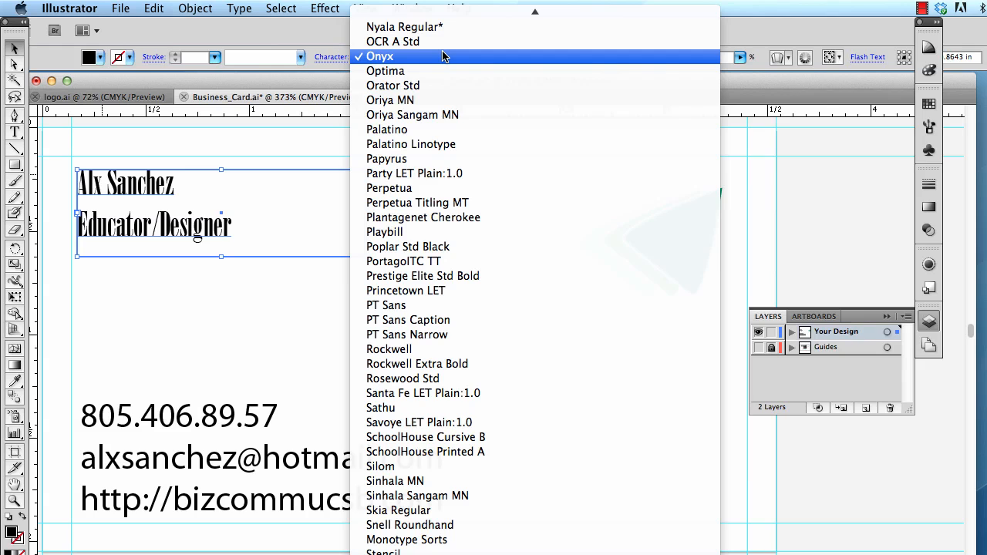
click(420, 185)
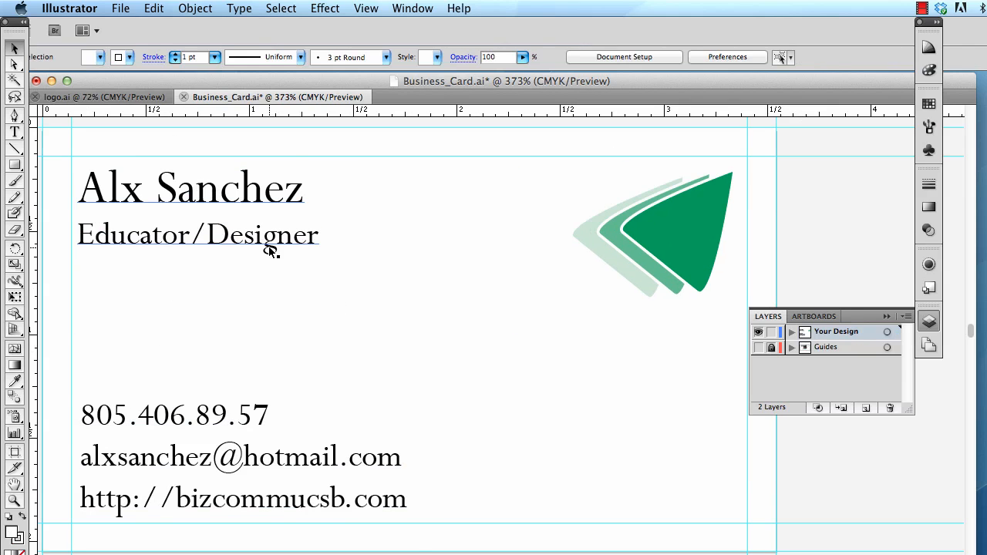
Shorten the name and job title text box to end just below the job title, and deselect it.
click(270, 250)
drag(298, 335, 296, 263)
click(260, 330)
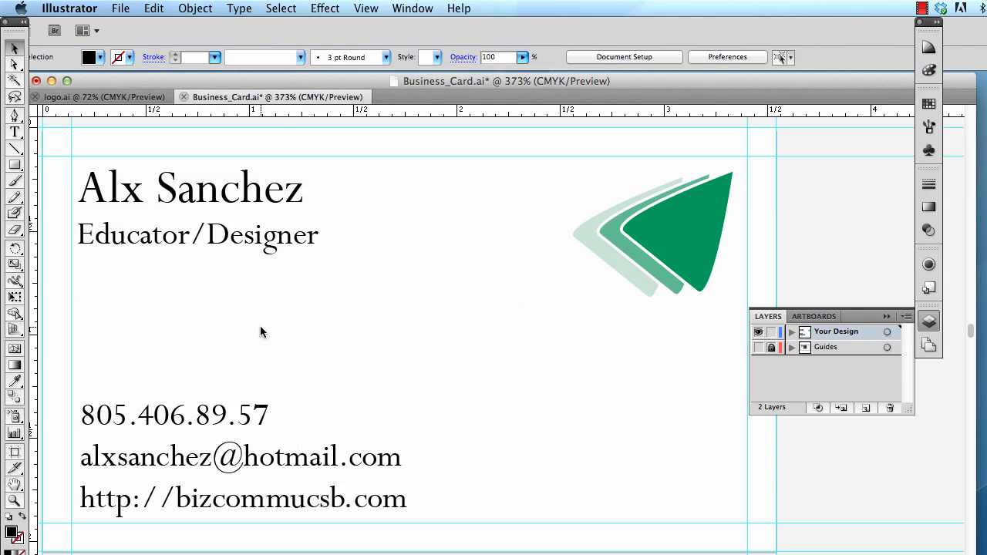
Duplicate the small logo and enlarge the copy to about 2.58 in wide across the card's left side.
click(203, 463)
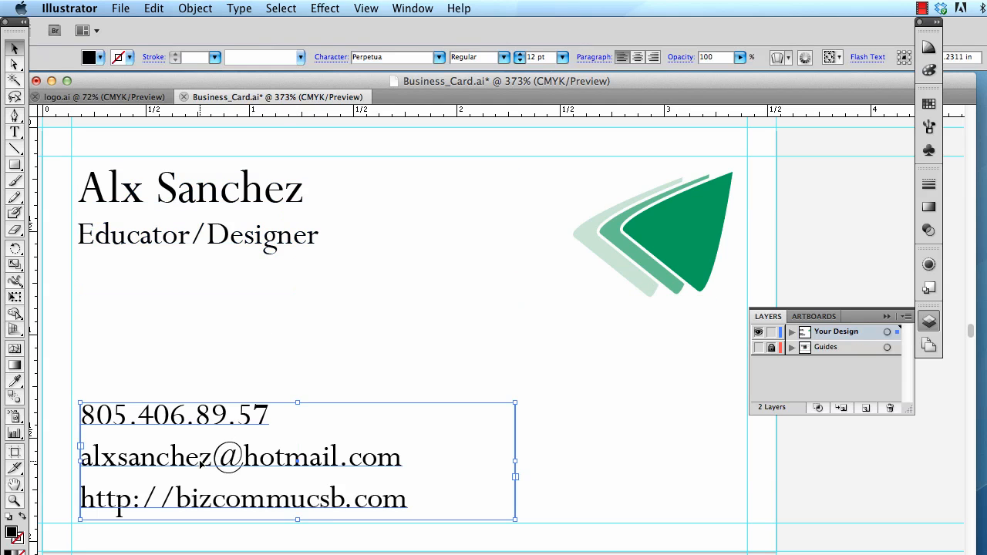
click(592, 259)
click(623, 245)
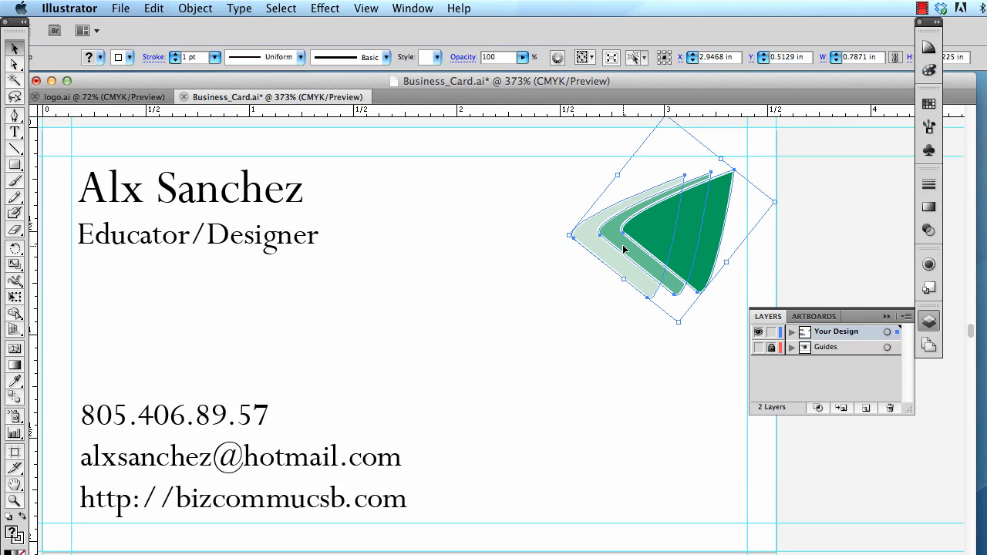
right_click(624, 248)
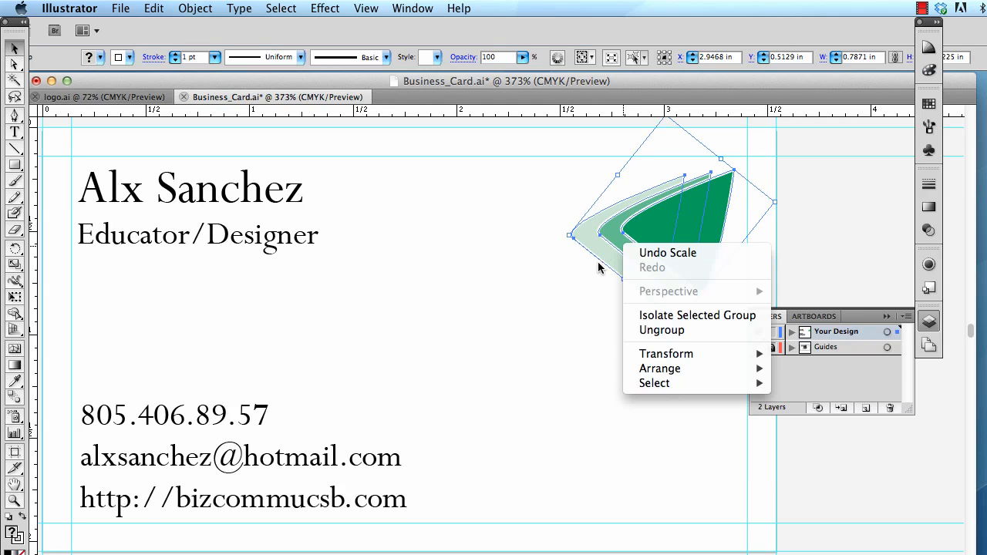
click(594, 236)
drag(594, 236, 337, 375)
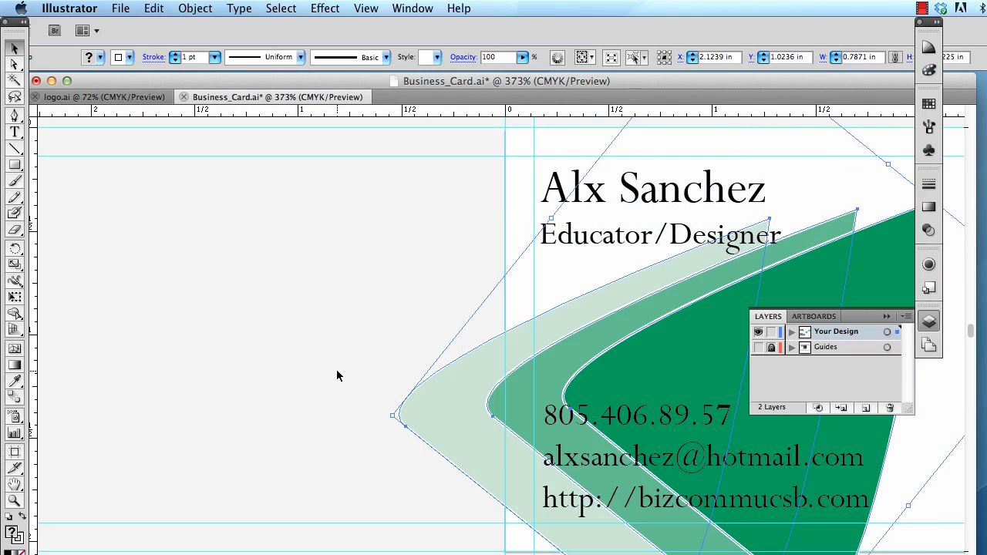
Enlarge the logo copy to about 3.79 in wide so it covers most of the card.
click(14, 500)
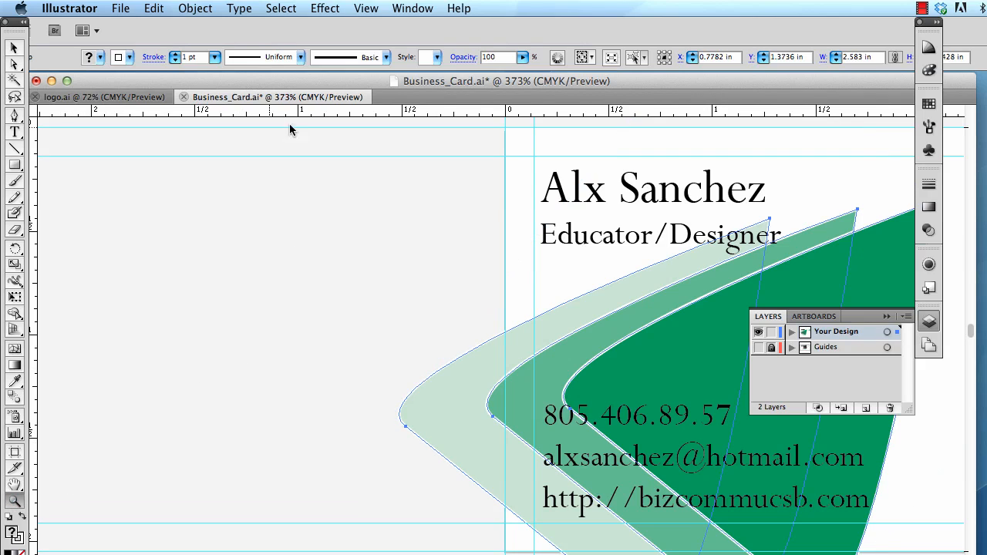
click(367, 9)
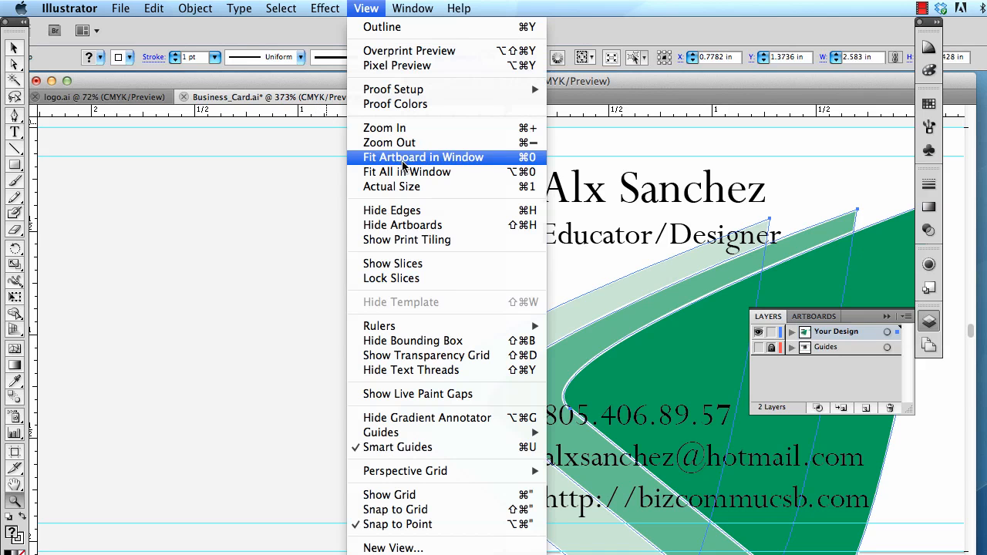
click(405, 140)
click(367, 8)
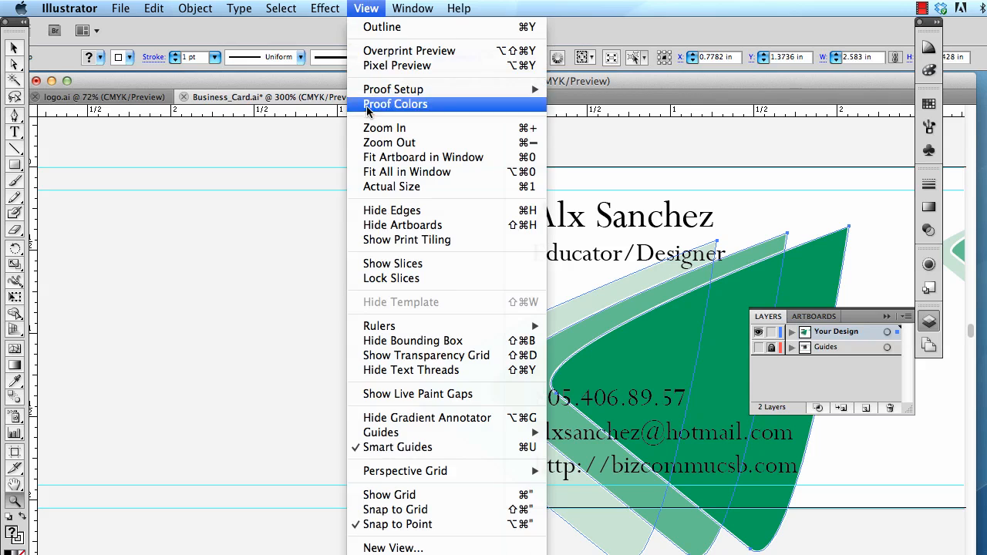
click(369, 140)
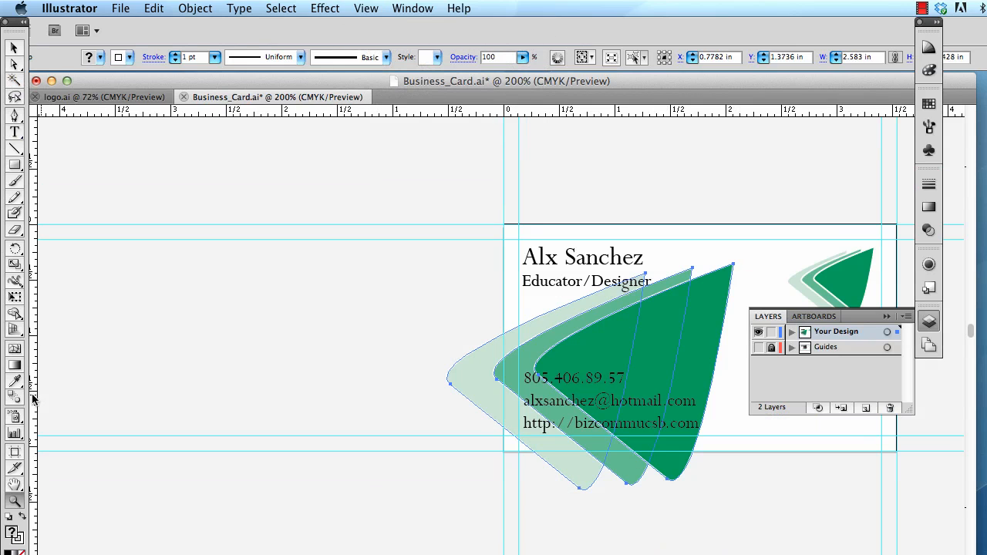
click(13, 484)
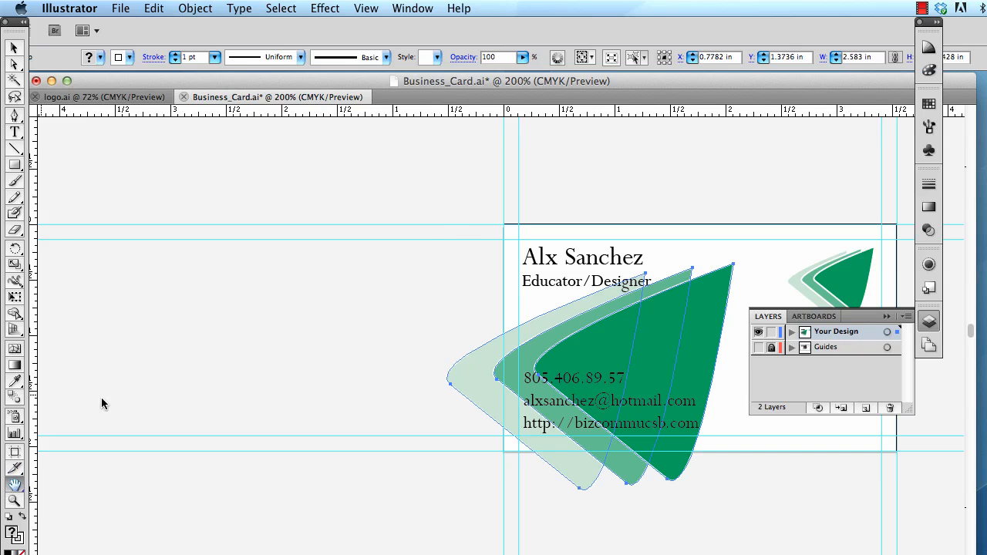
drag(461, 236, 152, 217)
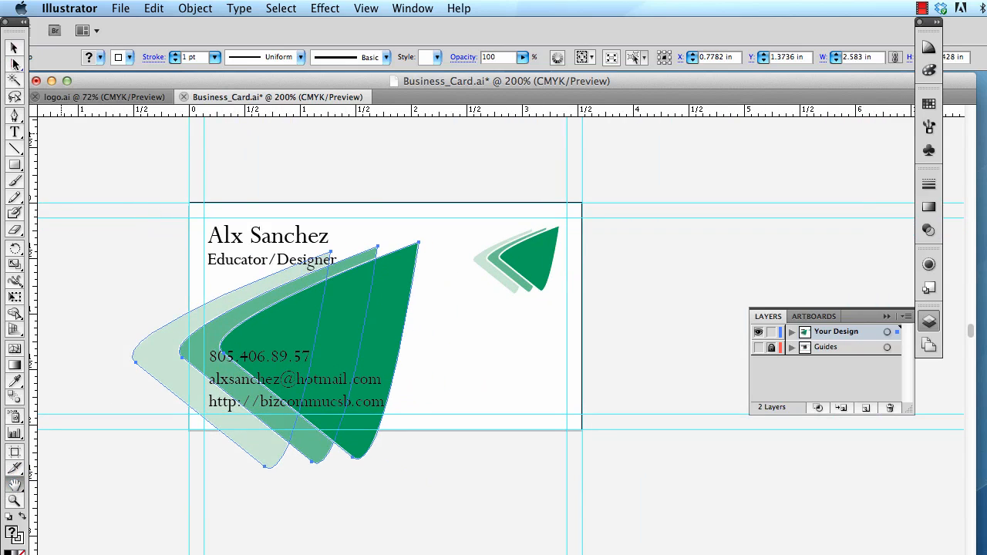
click(14, 48)
click(327, 264)
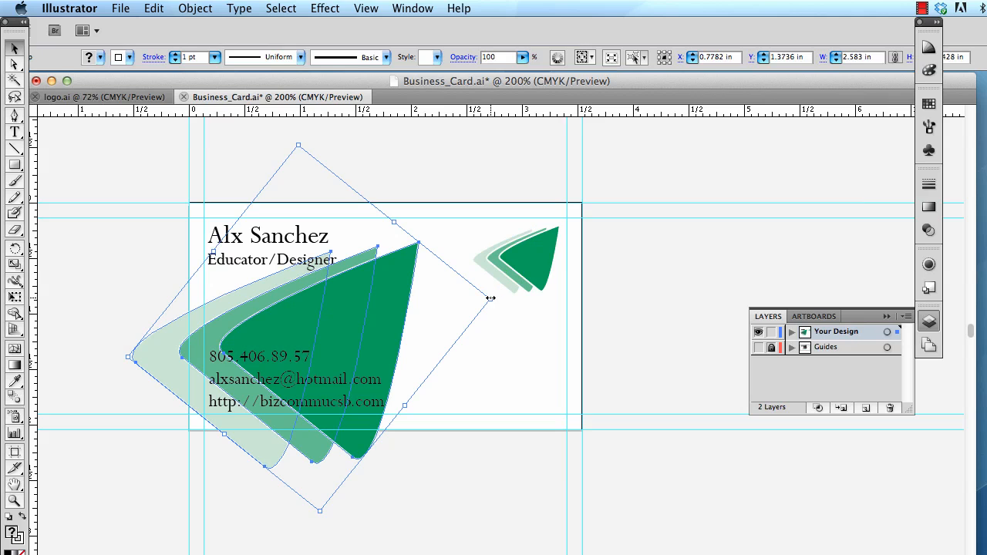
drag(490, 298, 660, 271)
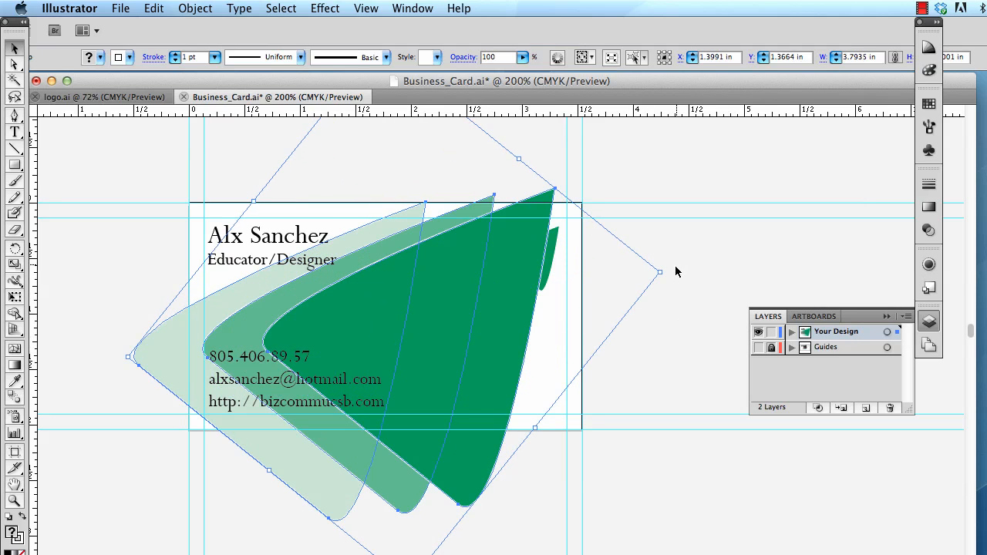
Rotate the enlarged logo clockwise until its dark tip points toward the card's right edge, and reposition it over the card.
drag(664, 270, 631, 486)
drag(494, 378, 453, 306)
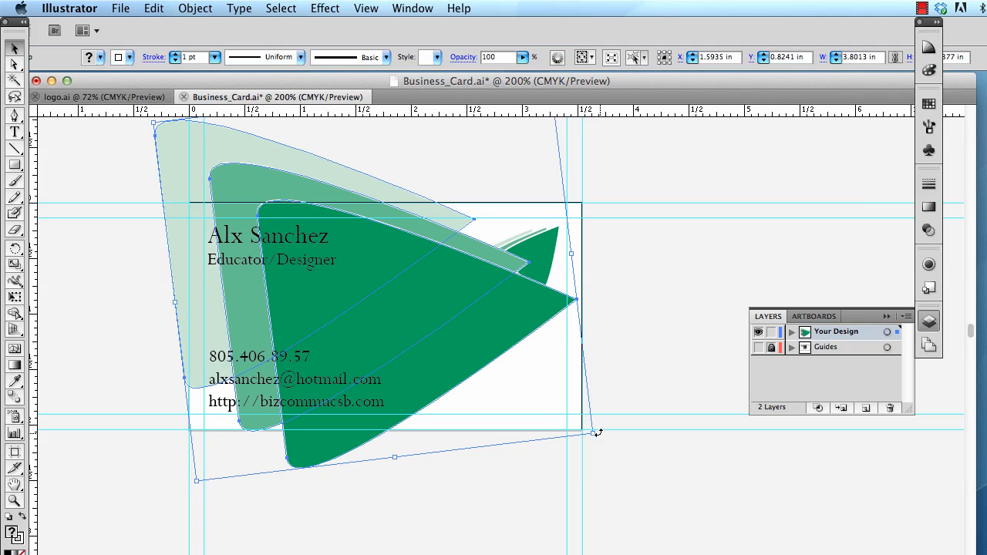
mouse_move(598, 434)
mouse_down()
mouse_move(573, 470)
mouse_move(619, 425)
mouse_move(646, 379)
mouse_up()
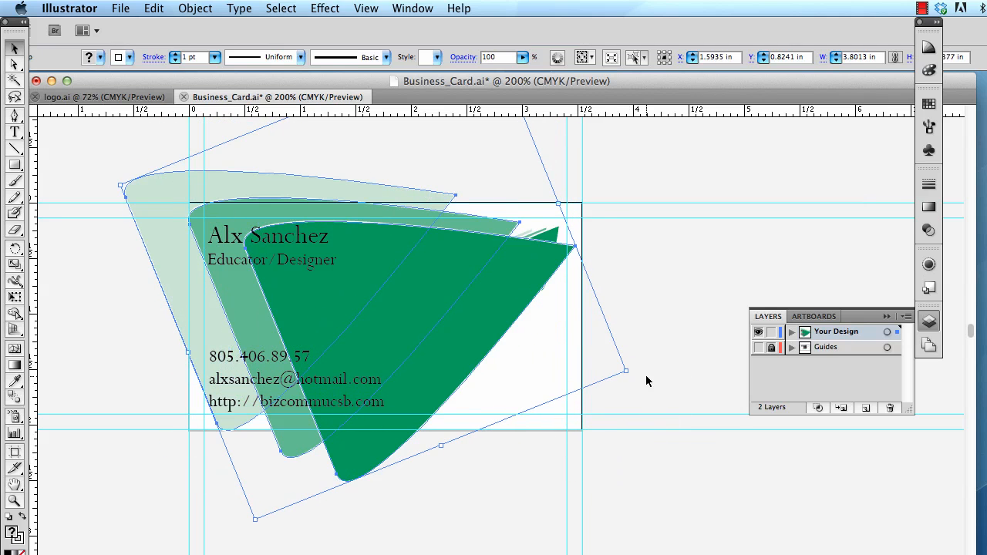
Set the enlarged logo's stroke weight to 4 pt and deselect it.
click(216, 57)
click(209, 100)
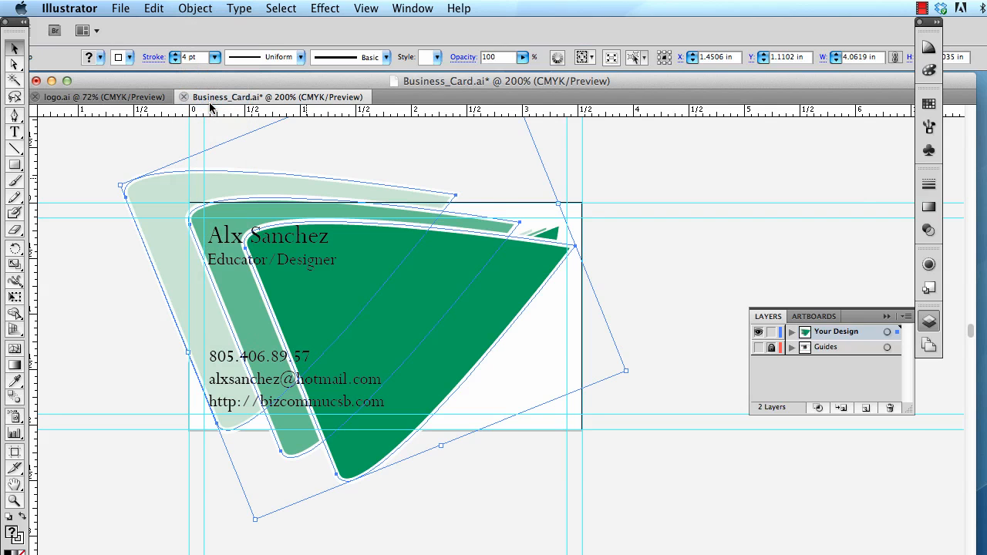
click(683, 235)
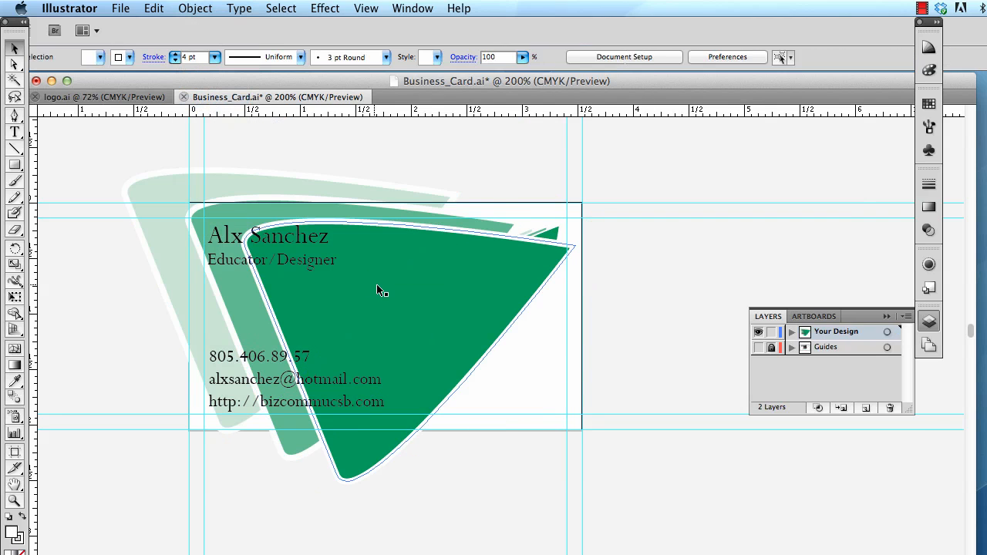
Move the enlarged logo slightly down and right across the card and send it behind the text and small logo.
drag(377, 285, 435, 314)
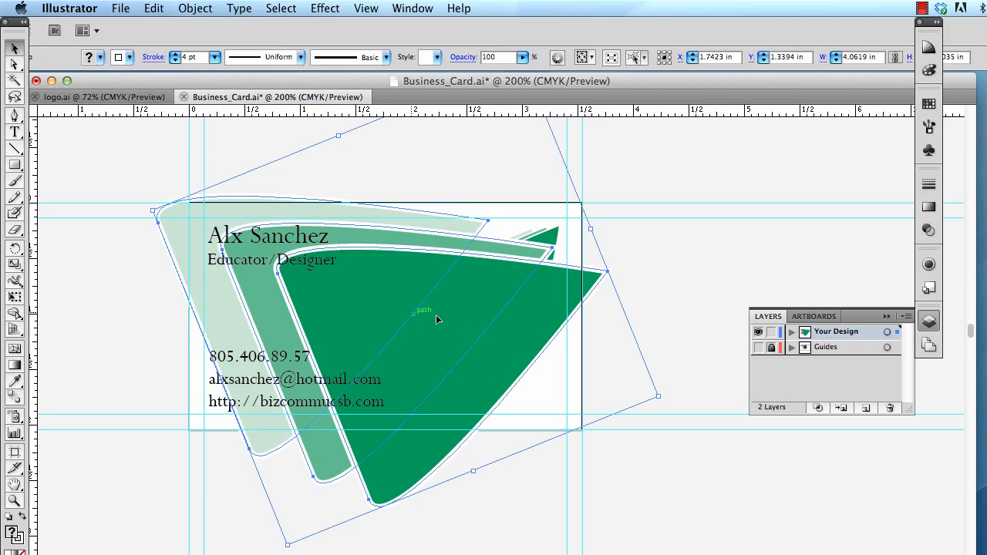
click(660, 306)
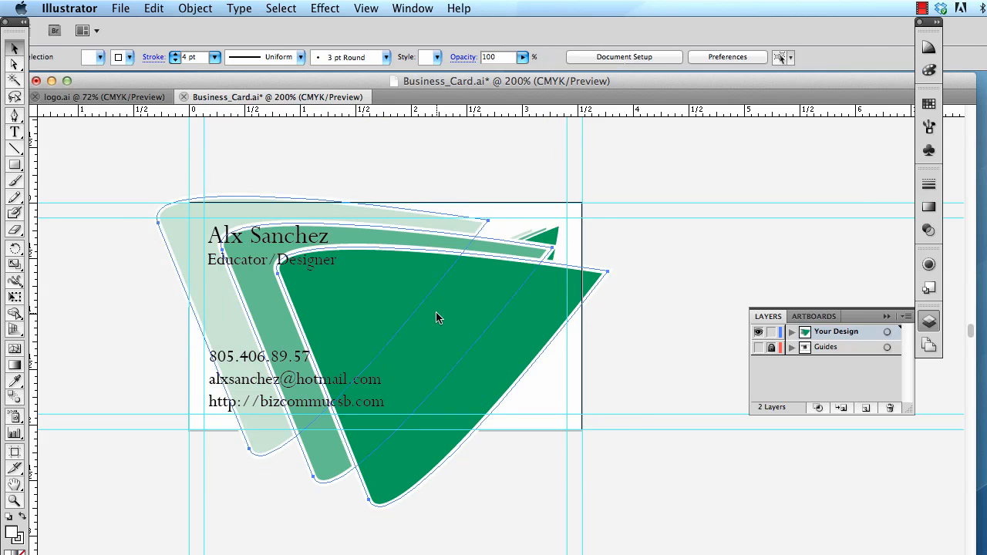
click(435, 317)
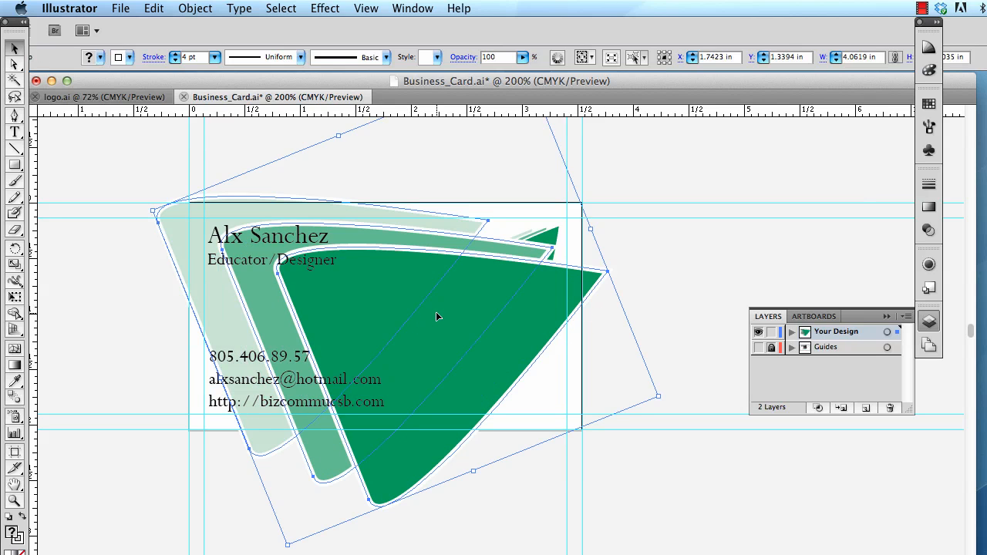
right_click(436, 317)
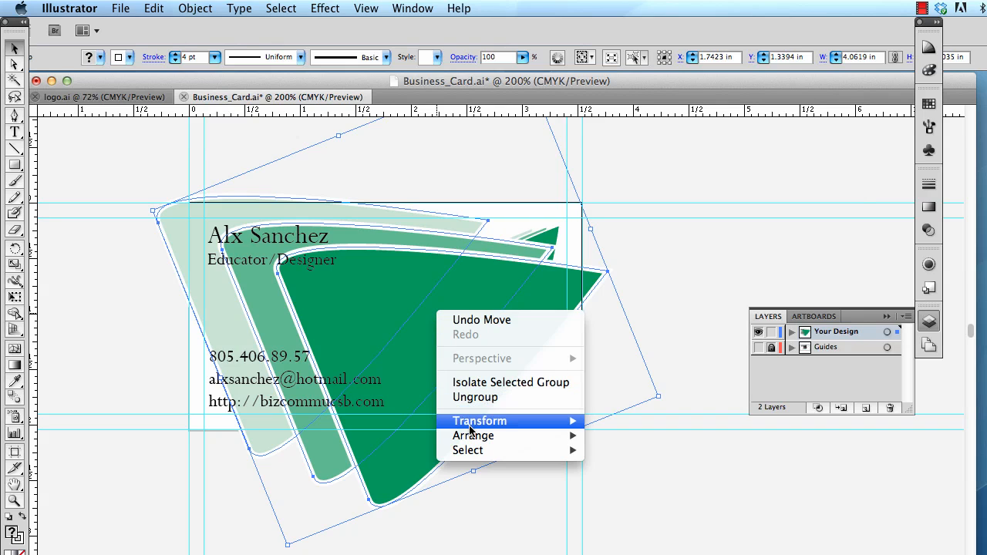
mouse_move(475, 436)
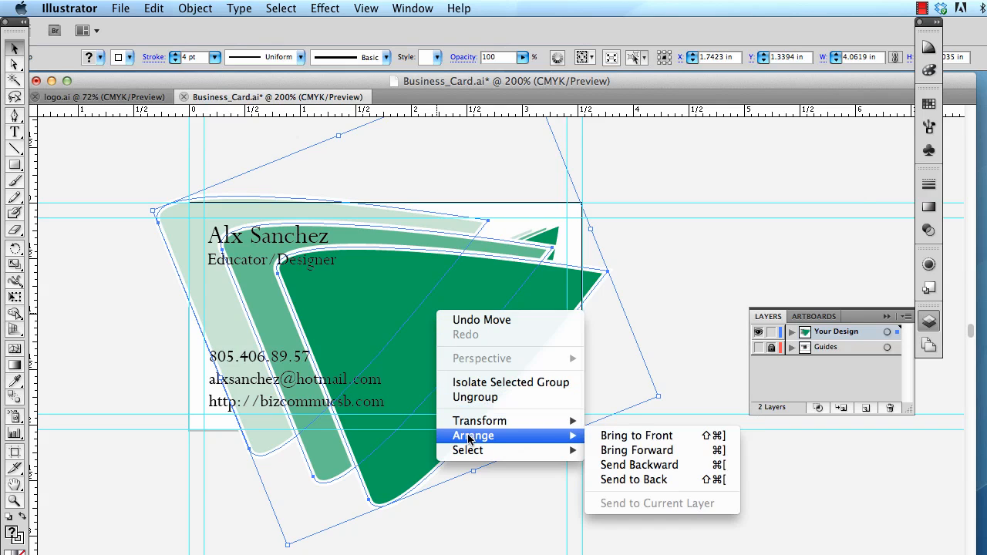
click(634, 479)
click(632, 222)
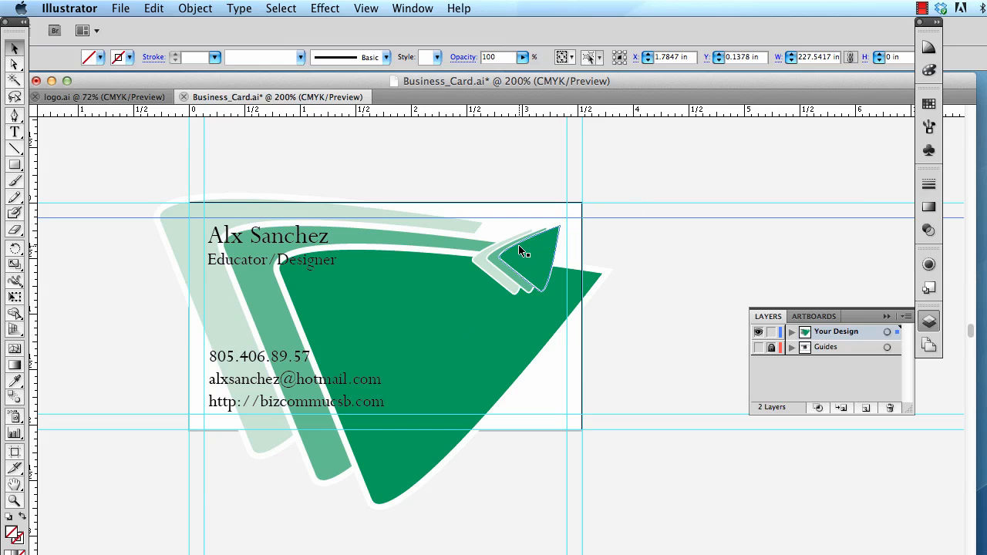
mouse_move(518, 244)
mouse_down()
mouse_move(530, 247)
mouse_move(517, 243)
mouse_up()
Lower the enlarged background logo's opacity to 23% and deselect it.
click(402, 316)
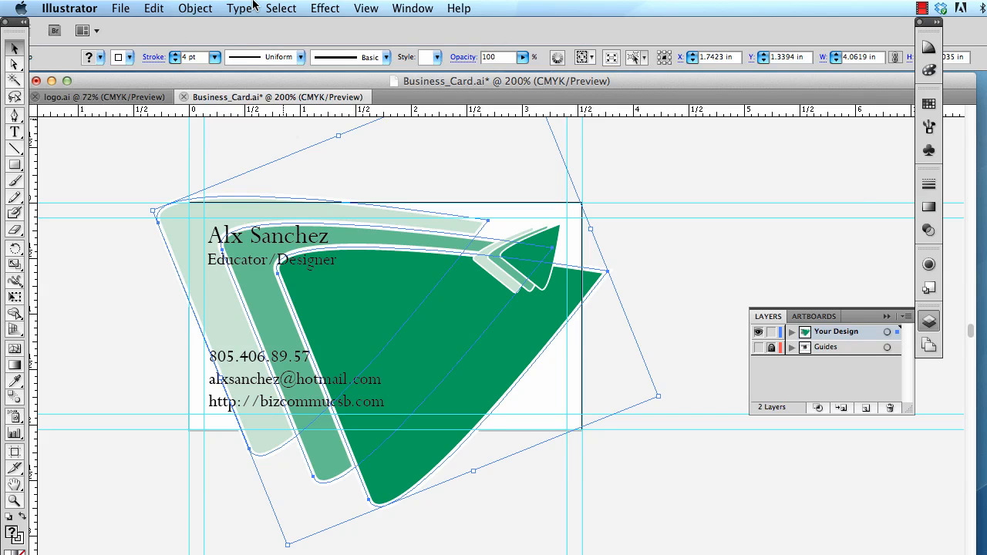
click(365, 8)
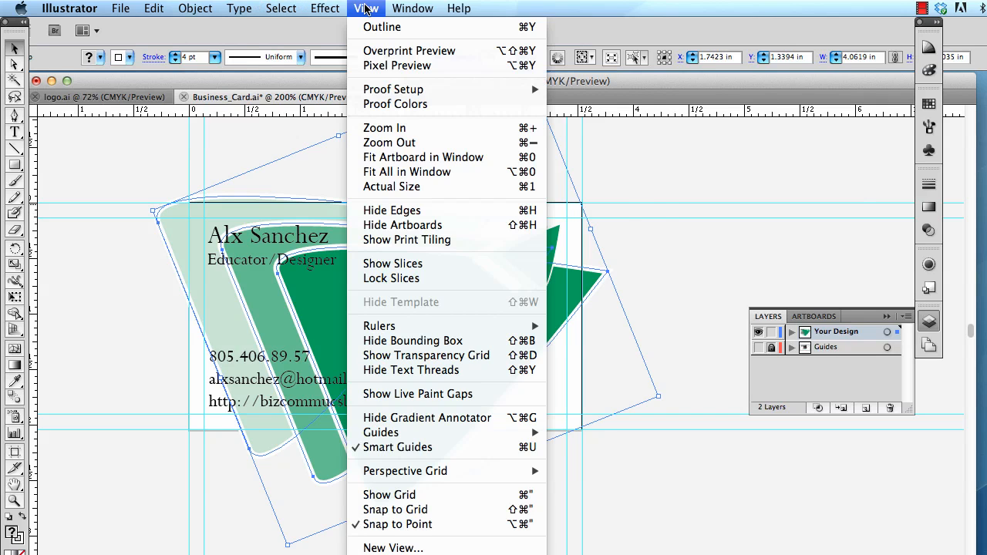
mouse_move(413, 9)
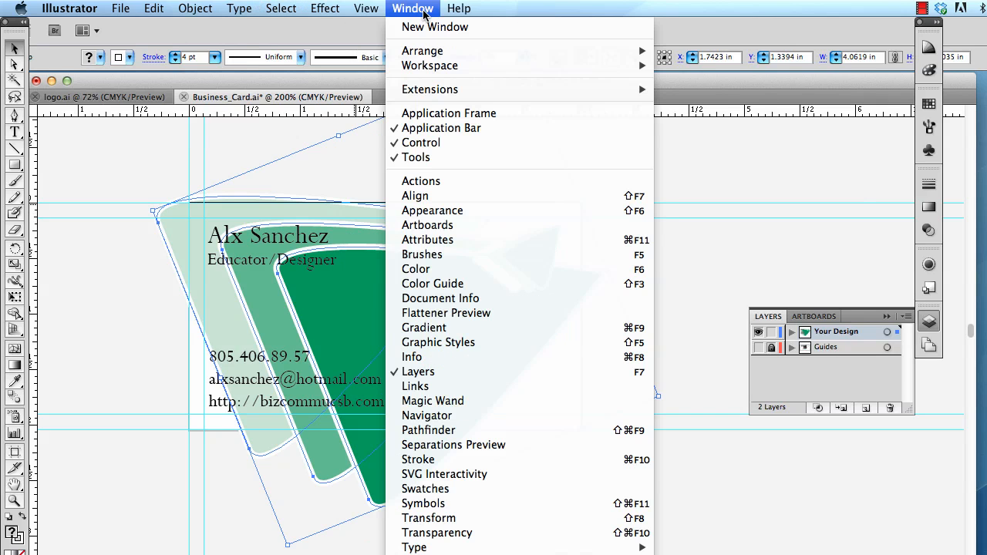
click(442, 532)
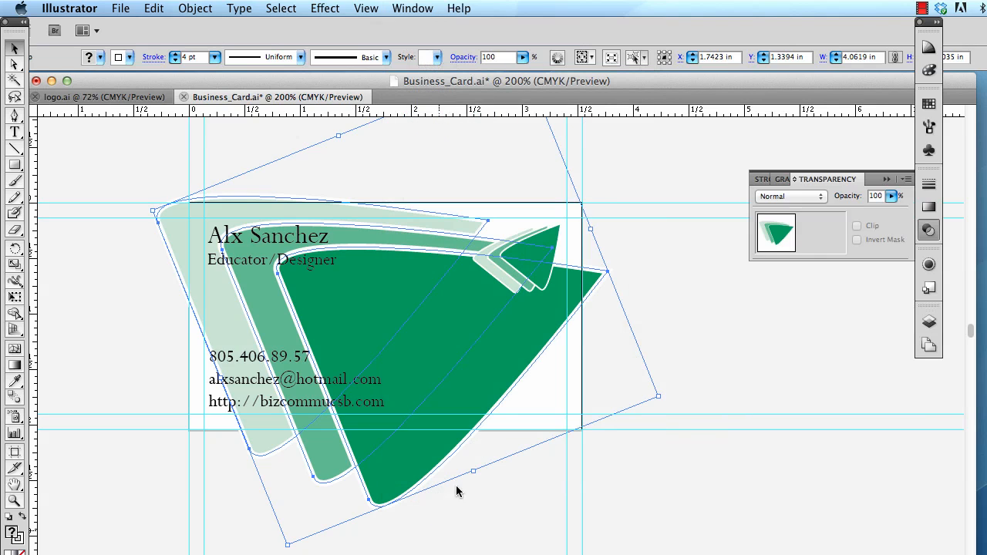
click(891, 196)
drag(889, 214, 834, 205)
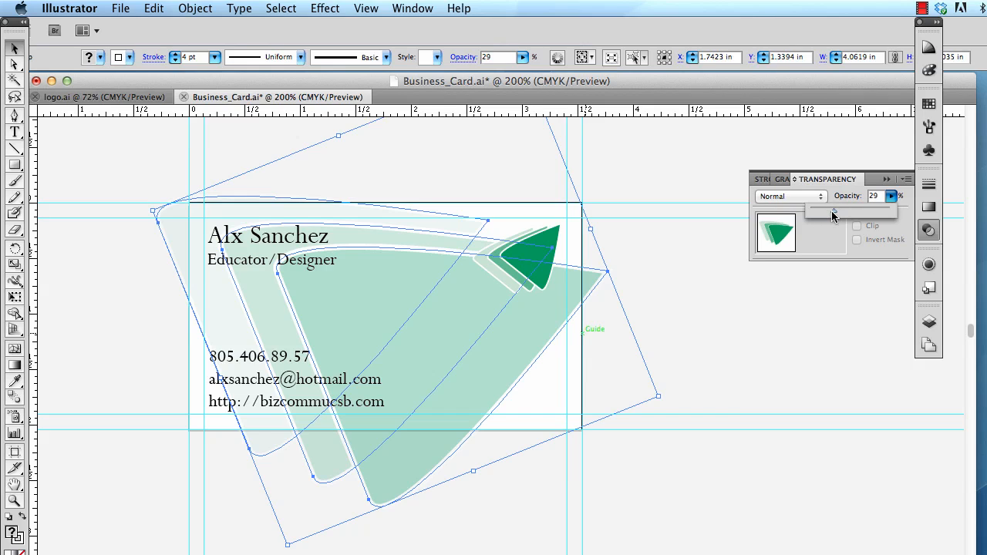
drag(827, 210, 828, 210)
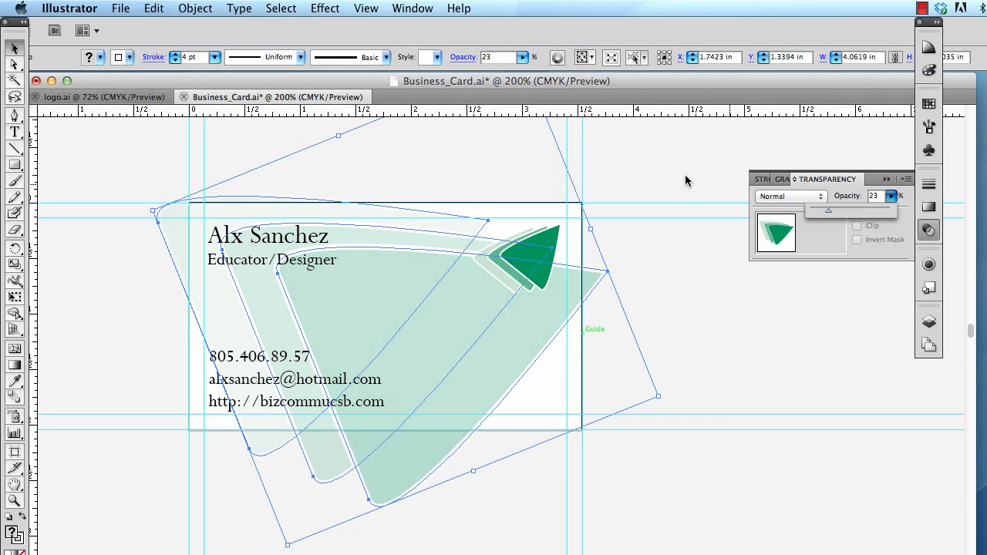
click(683, 176)
click(681, 173)
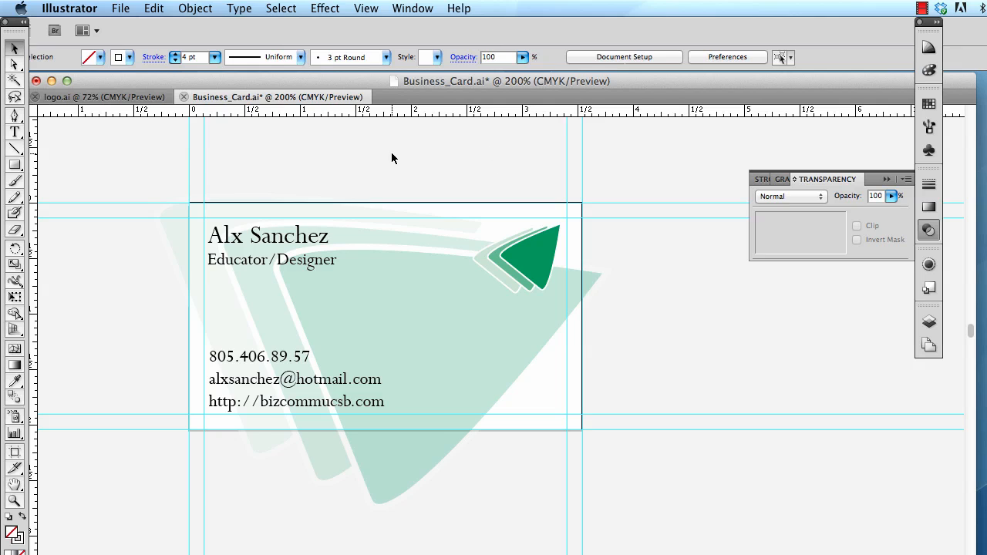
Enlarge the small logo in the card's upper-right corner to about 0.89 in wide and deselect it.
click(523, 240)
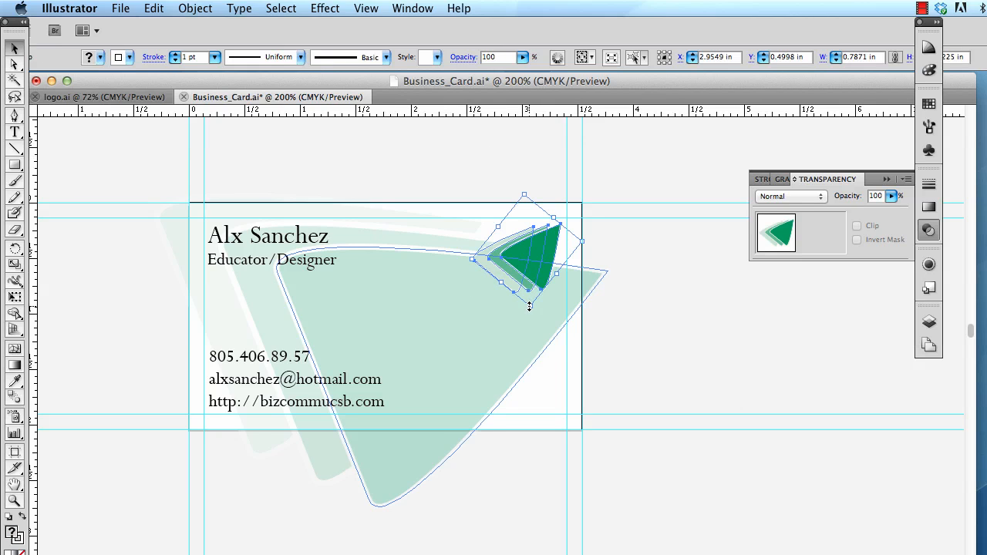
drag(530, 306, 529, 321)
click(654, 357)
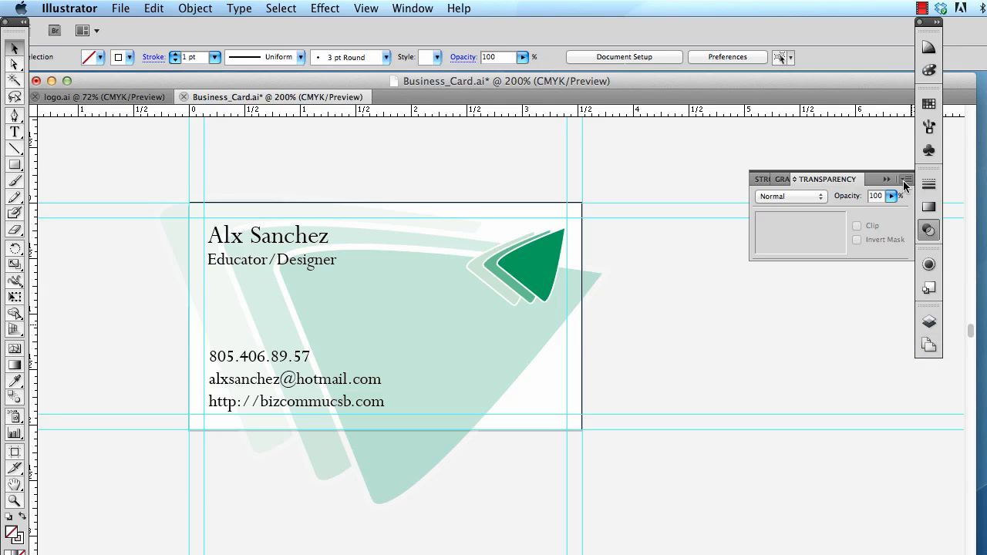
Show the Guides layer and nudge the small logo slightly left to sit inside the blue safe margin.
click(411, 6)
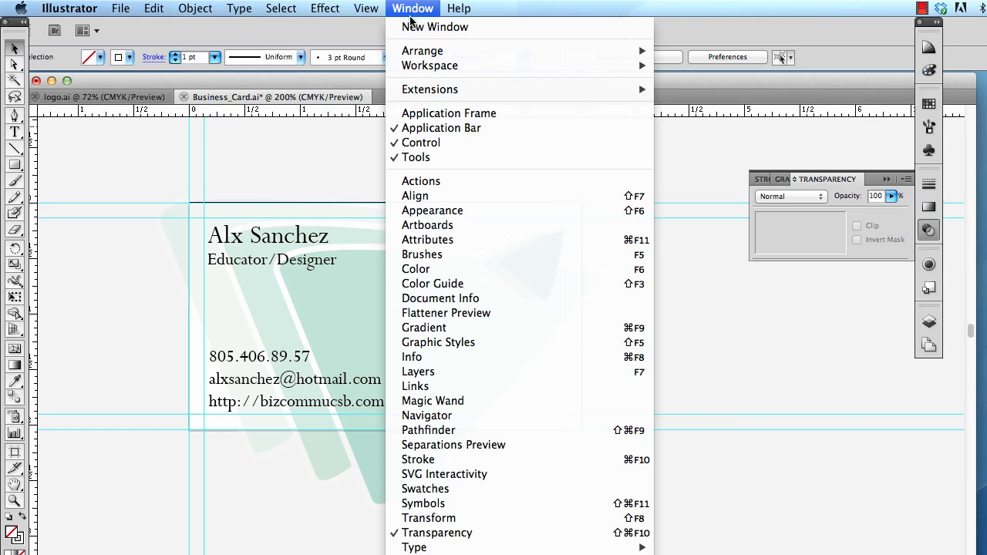
click(419, 373)
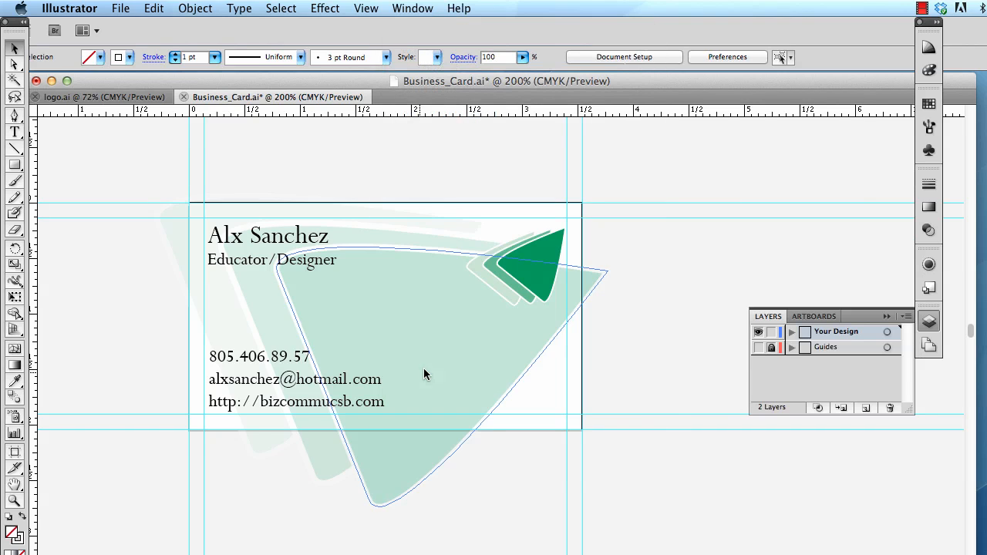
click(759, 348)
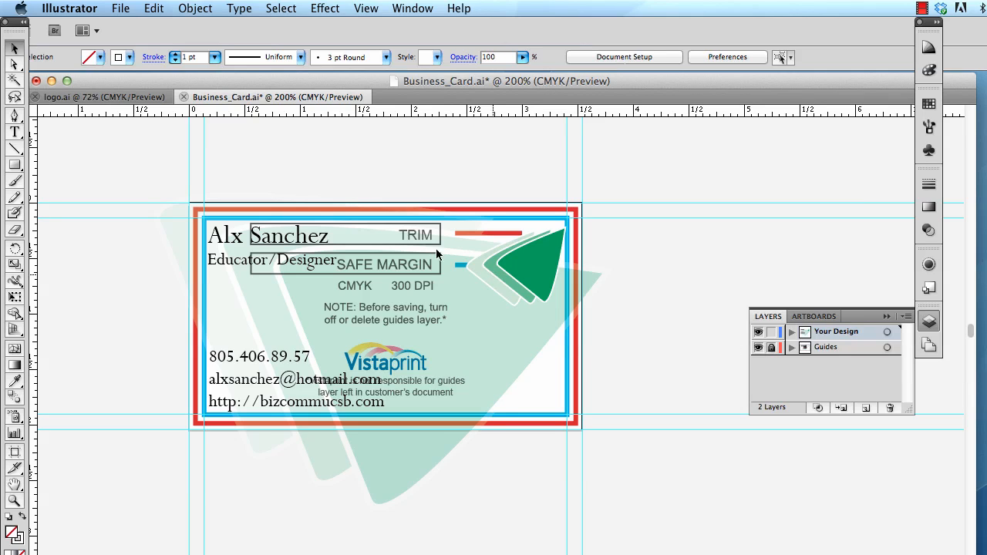
click(531, 257)
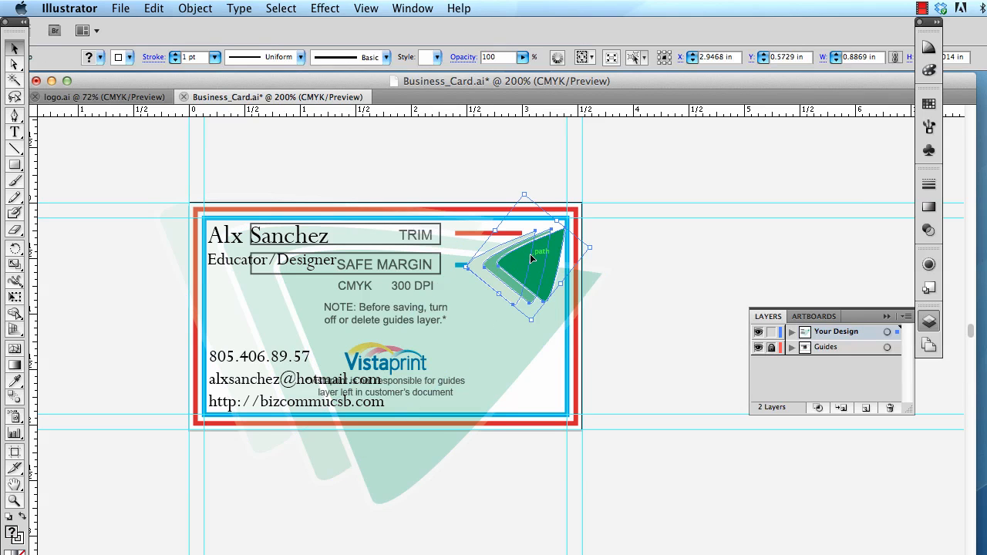
key(Left)
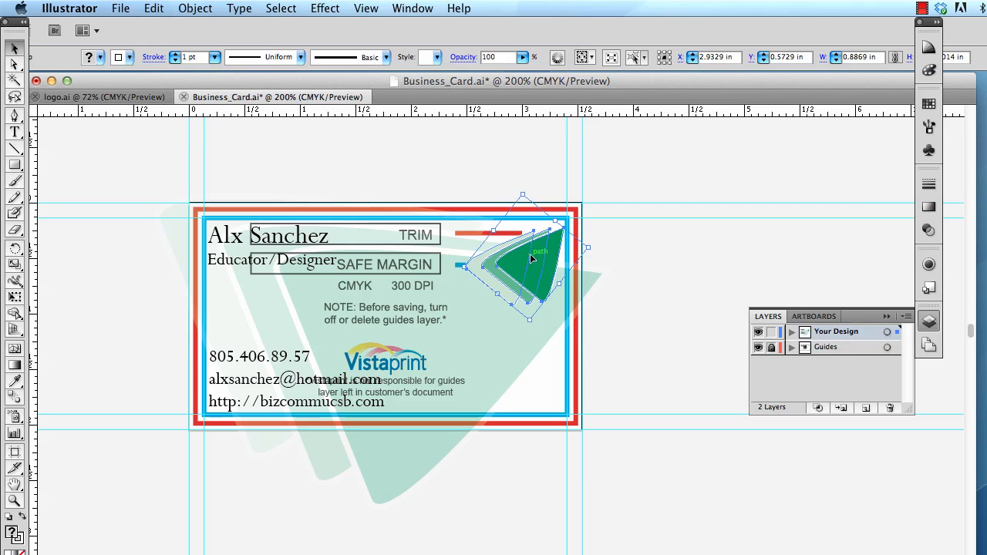
key(Left)
key(Right)
click(716, 242)
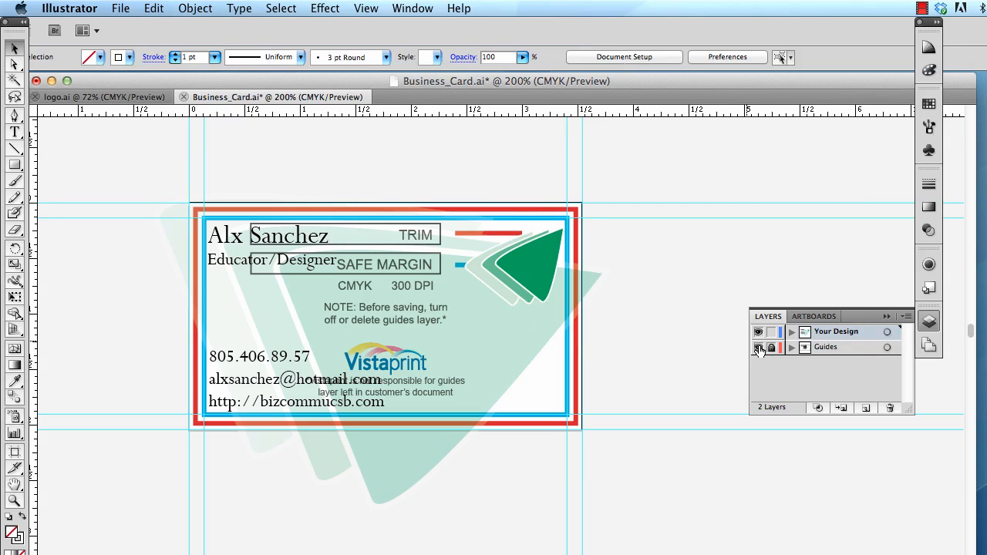
Unlock and delete the Guides layer including its artwork, and save the document.
click(772, 348)
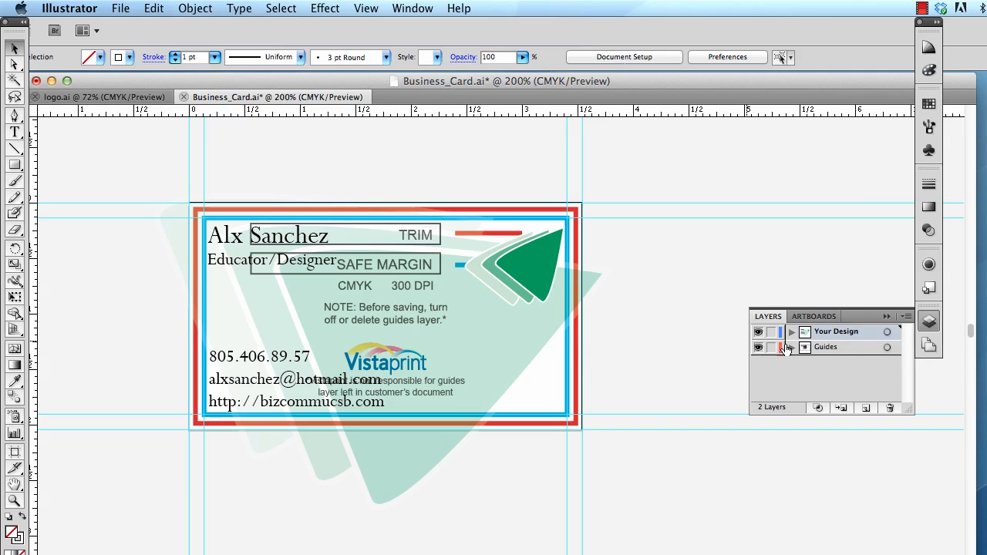
click(844, 351)
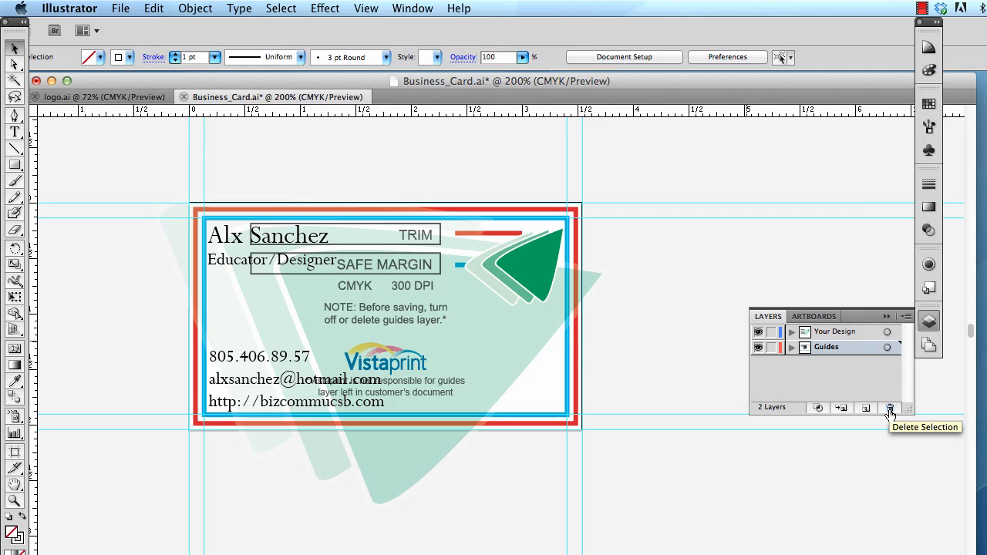
click(861, 329)
click(861, 349)
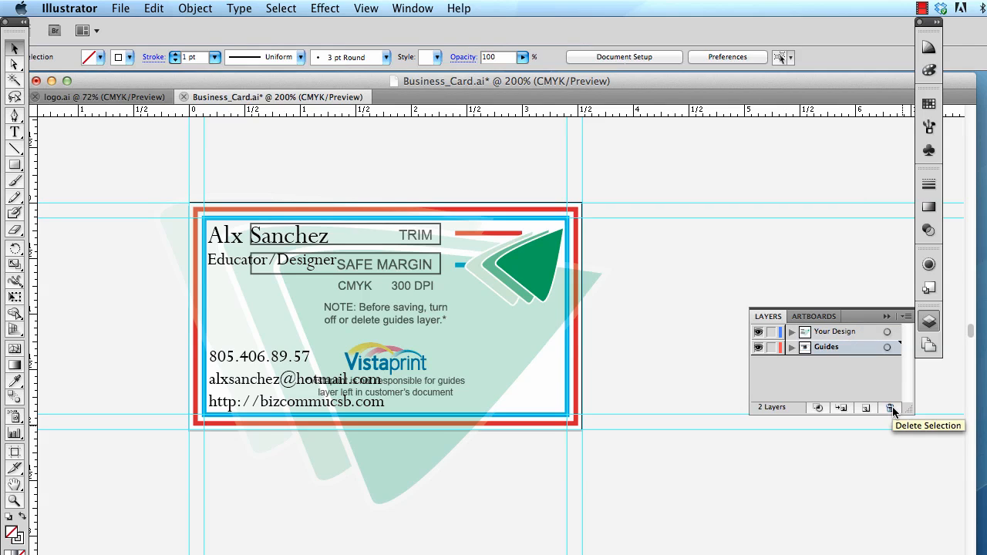
click(891, 408)
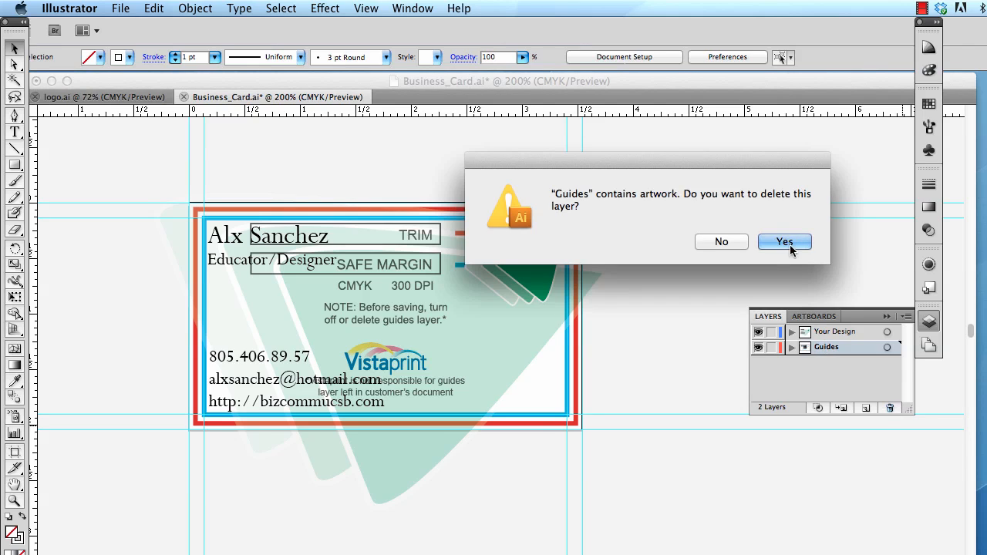
click(767, 242)
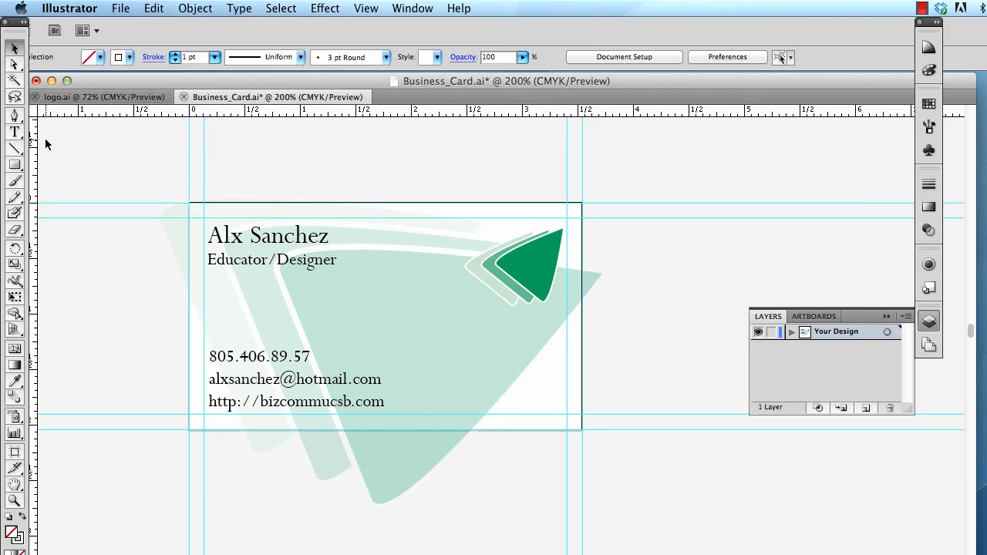
click(124, 8)
click(135, 161)
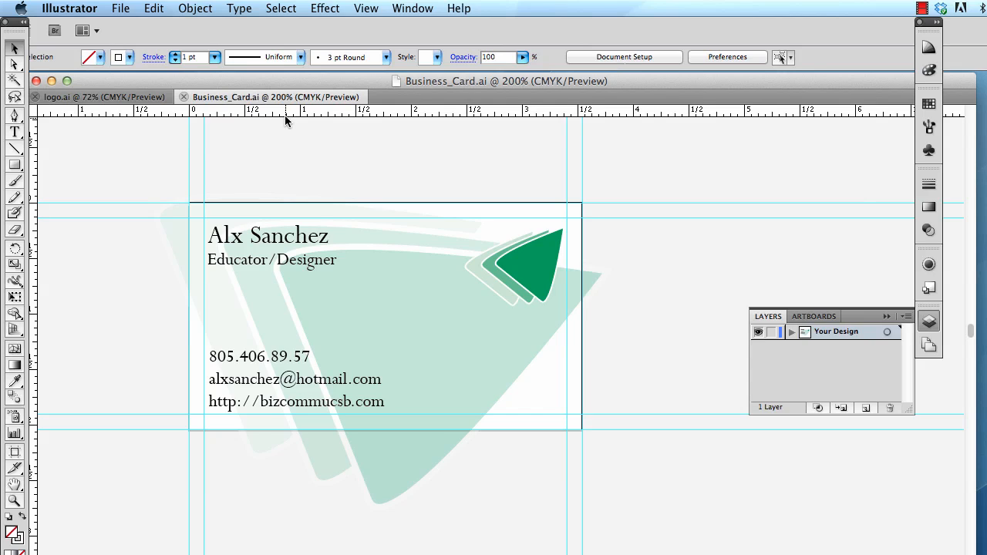
click(234, 244)
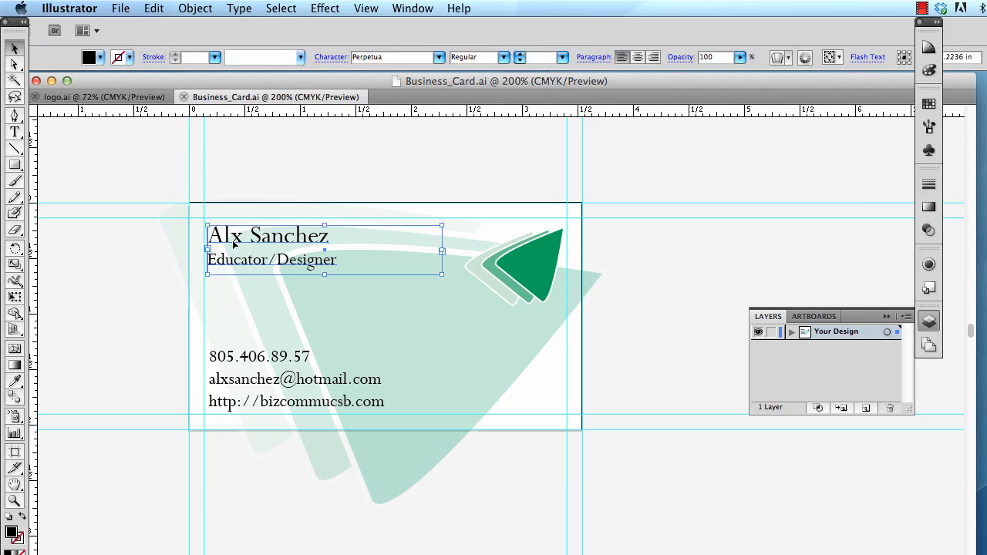
shift+click(239, 361)
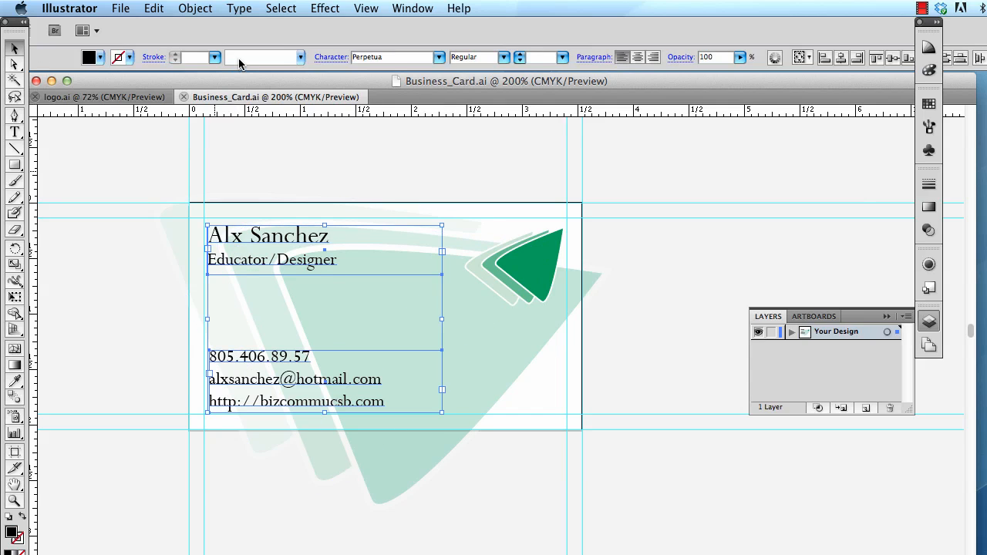
click(149, 186)
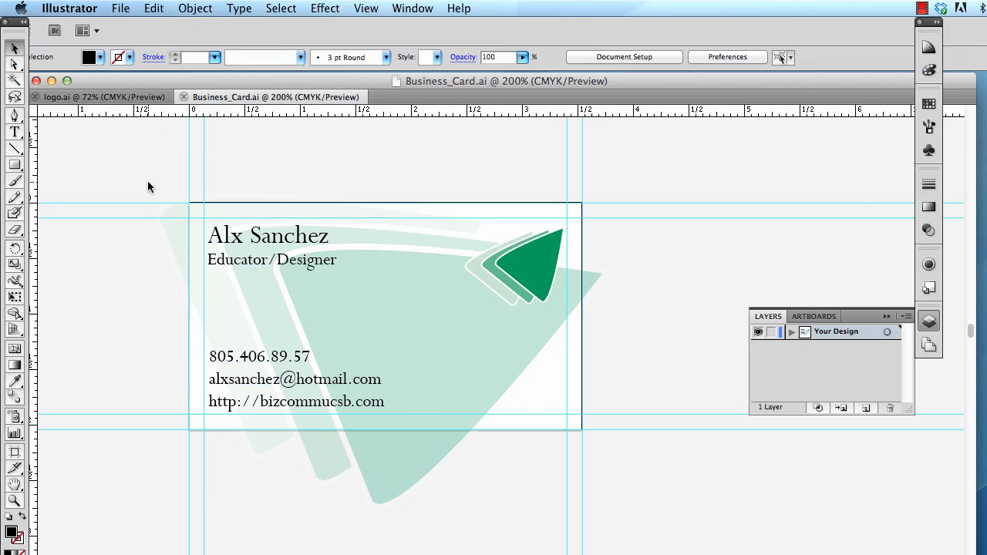
Convert the name/title and contact text blocks to outlines and save the document.
click(282, 256)
shift+click(257, 358)
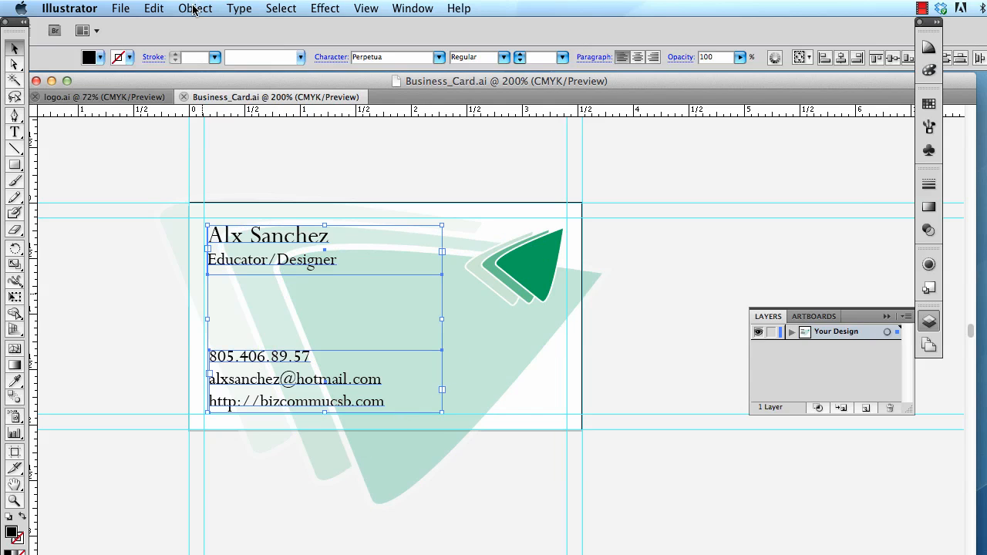
click(231, 7)
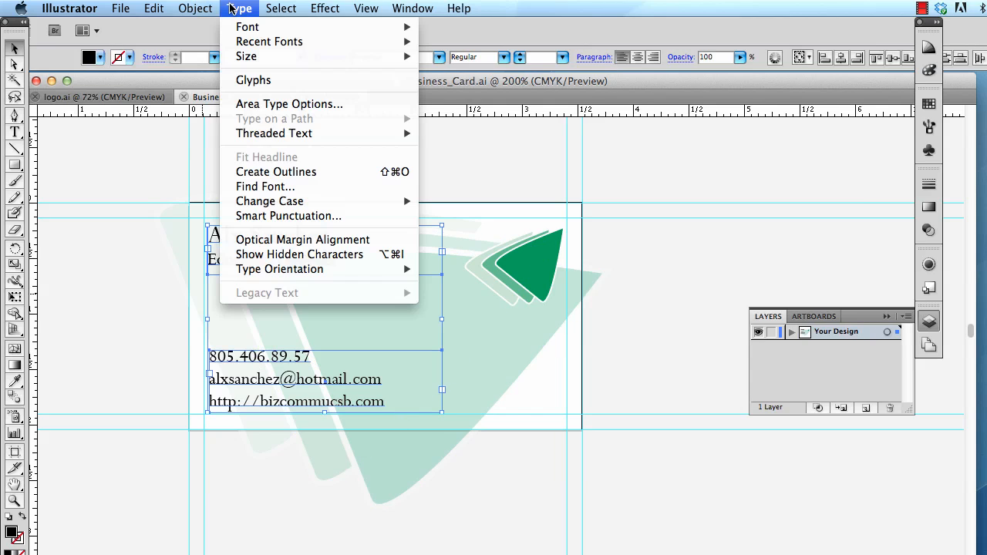
click(261, 172)
click(248, 180)
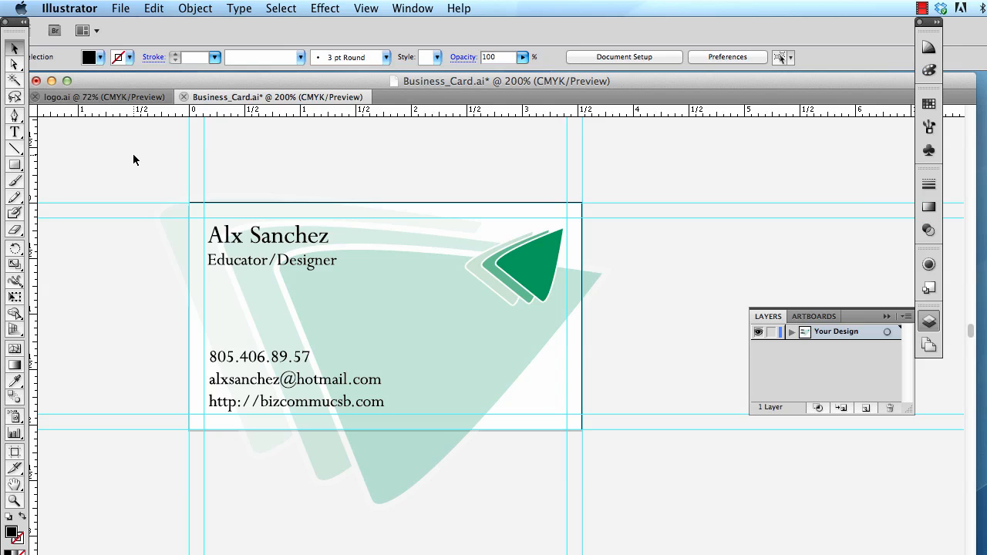
click(121, 8)
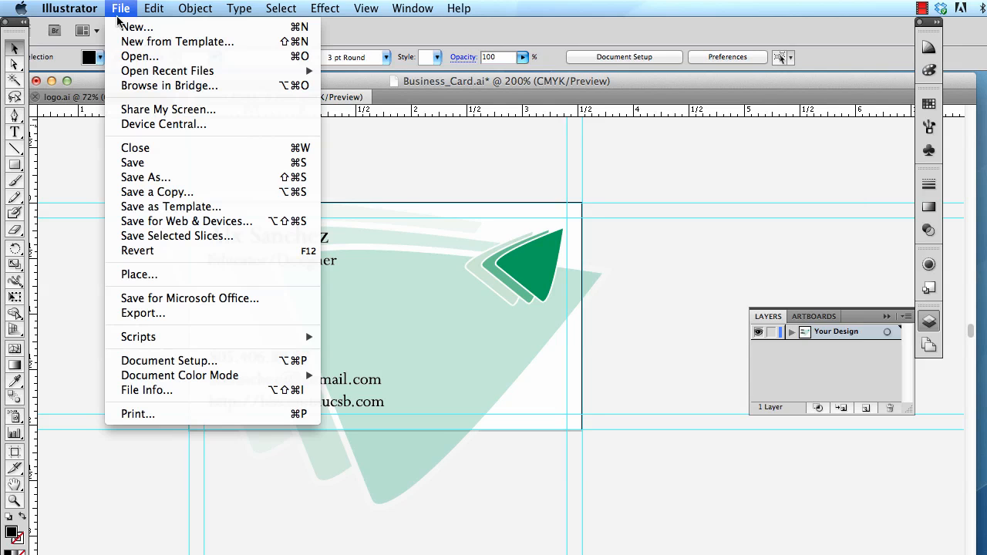
click(119, 162)
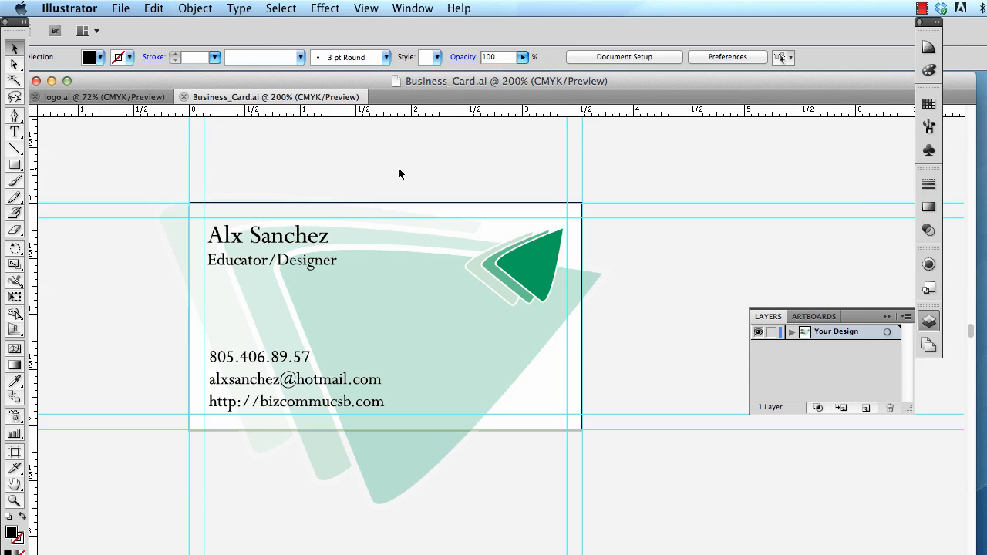
Begin saving the business card as Business_Card.pdf in Adobe PDF format in the movie2 folder.
click(128, 14)
click(145, 178)
click(586, 403)
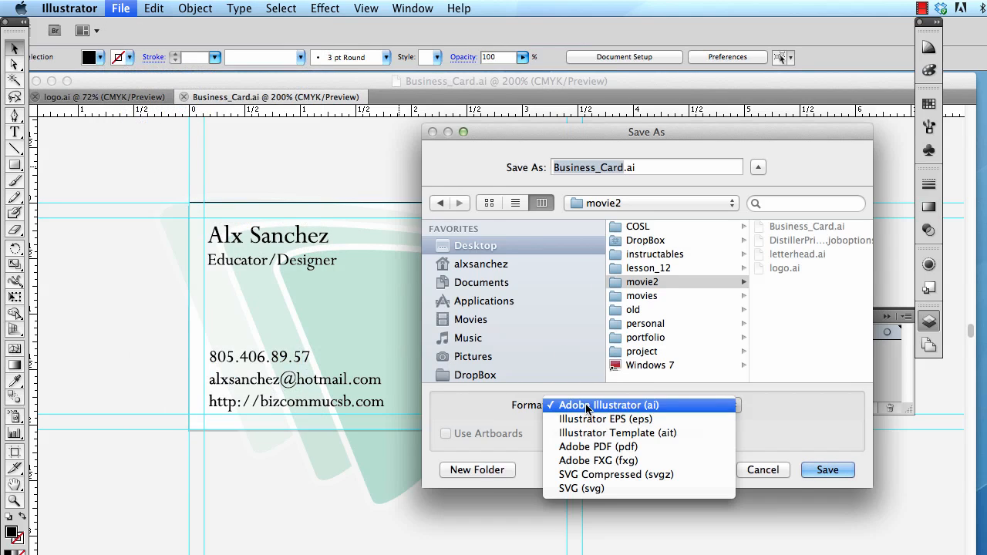
click(588, 447)
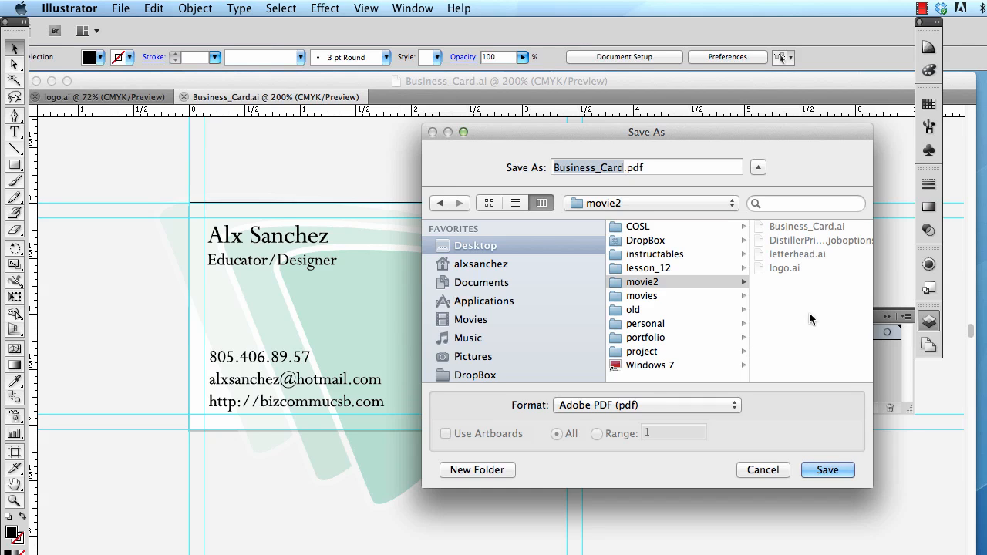
click(828, 470)
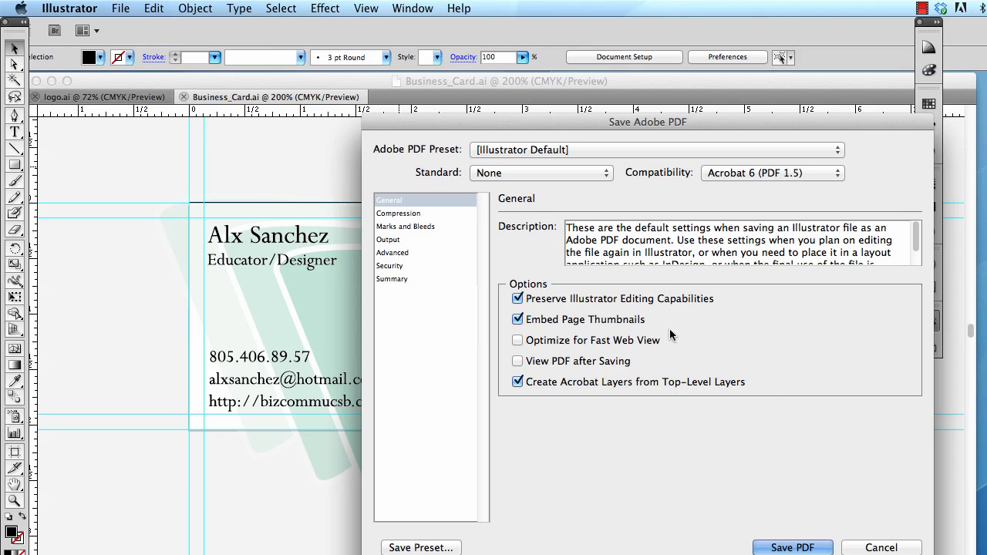
Save the PDF with the High Quality Print preset and close the business card document.
drag(627, 127, 498, 84)
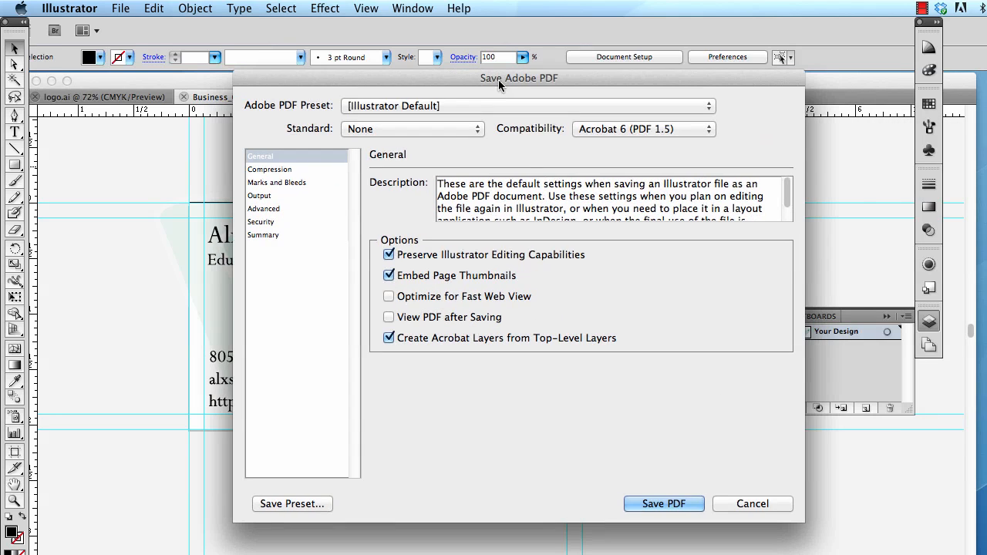
click(468, 131)
click(548, 117)
click(546, 108)
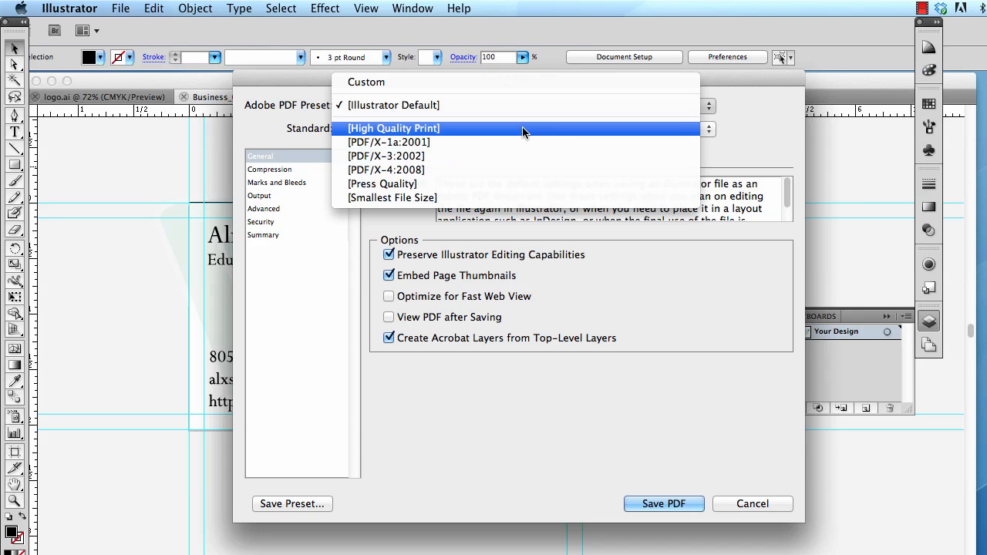
click(523, 132)
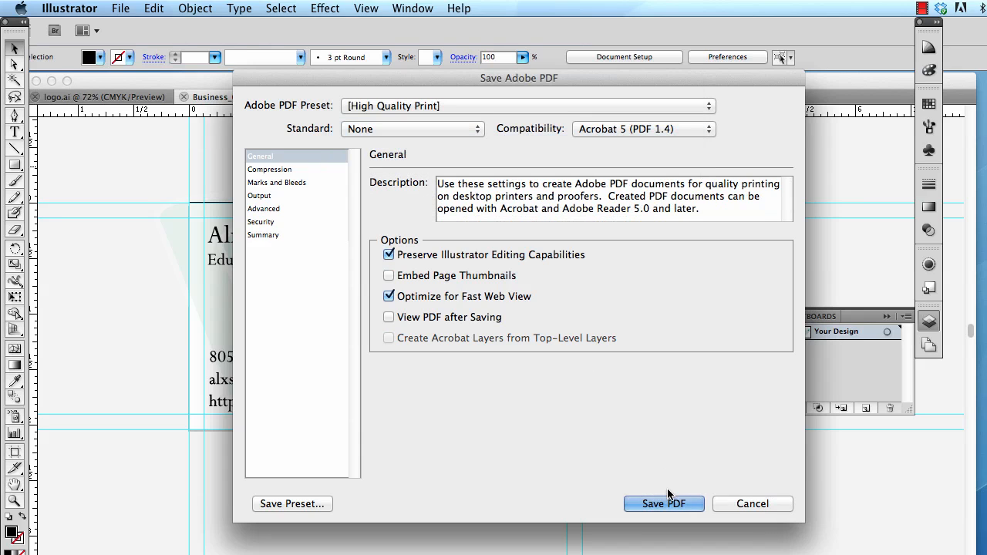
click(661, 505)
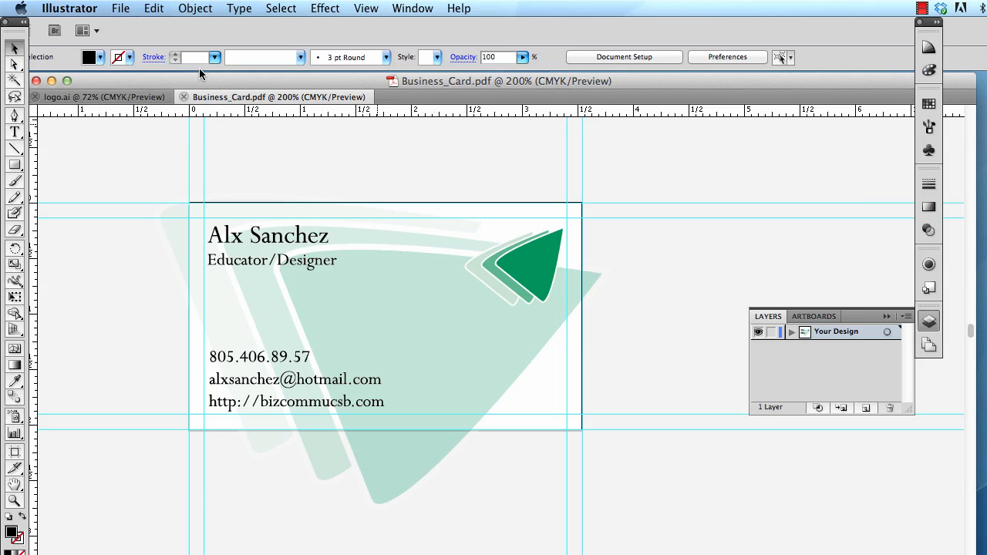
click(184, 97)
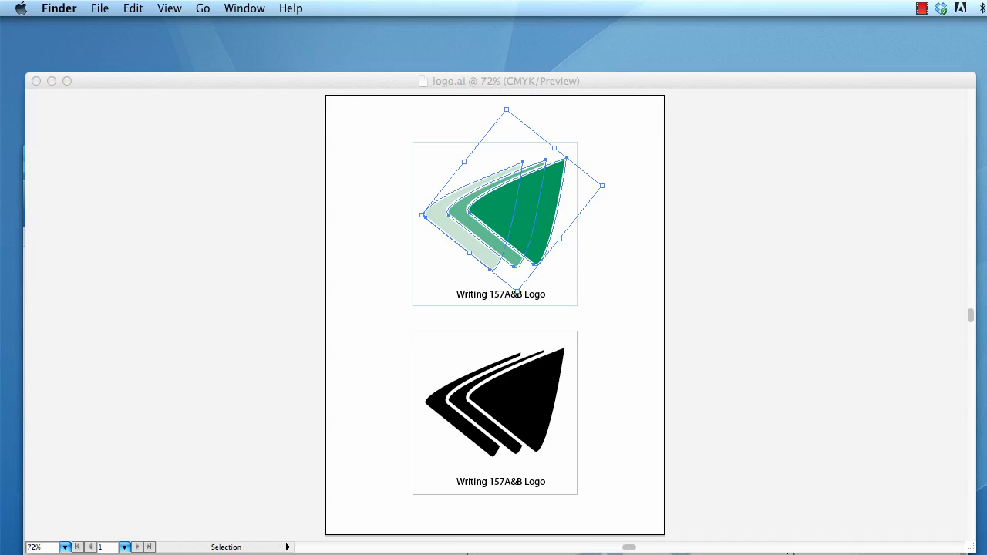
Open Business_Card.pdf from the movie2 folder in Acrobat to check the card, and quit Acrobat.
drag(728, 256, 729, 156)
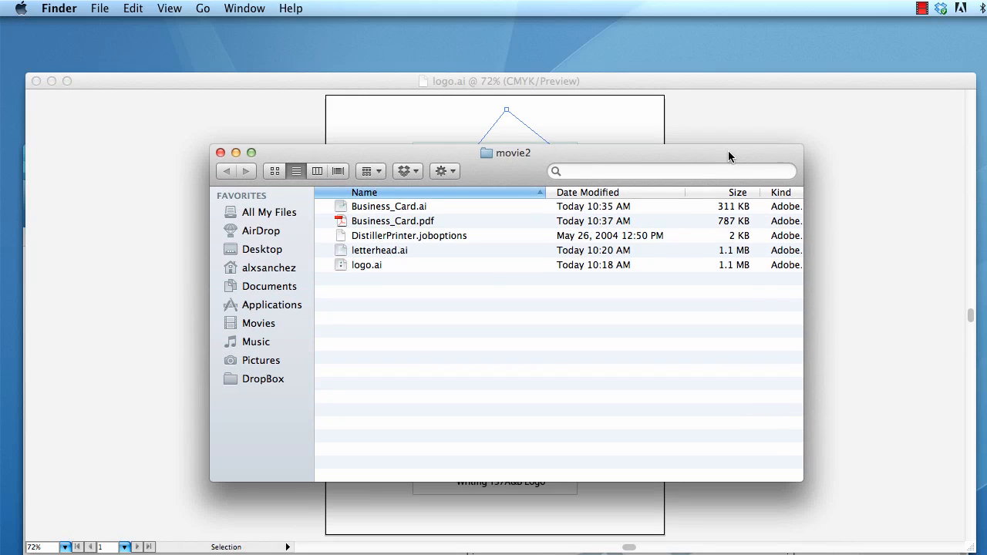
double_click(375, 221)
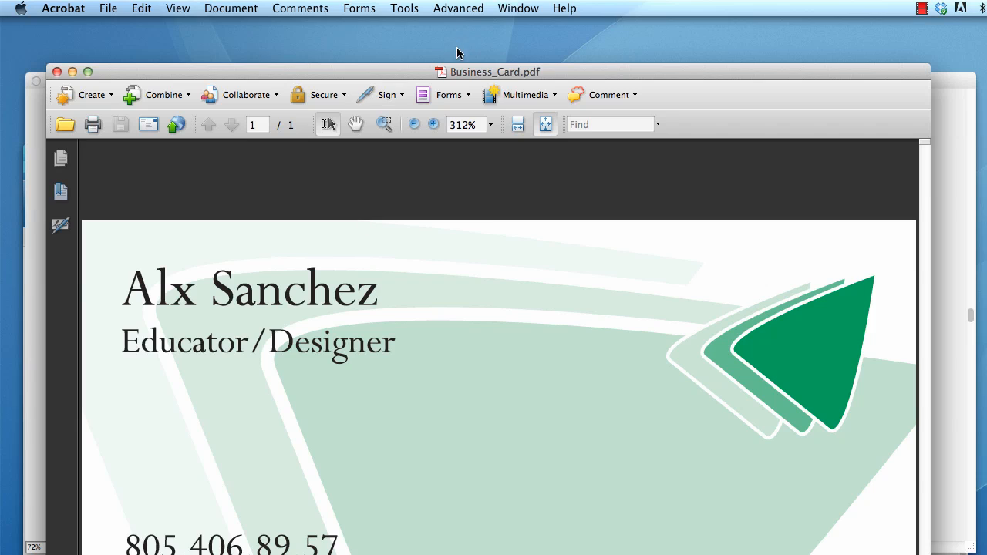
drag(438, 74, 433, 13)
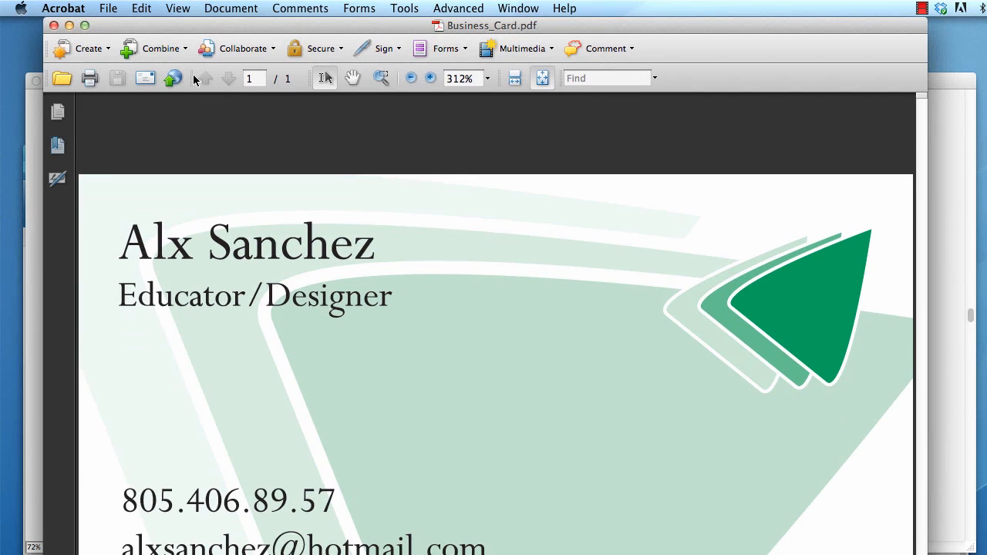
click(58, 8)
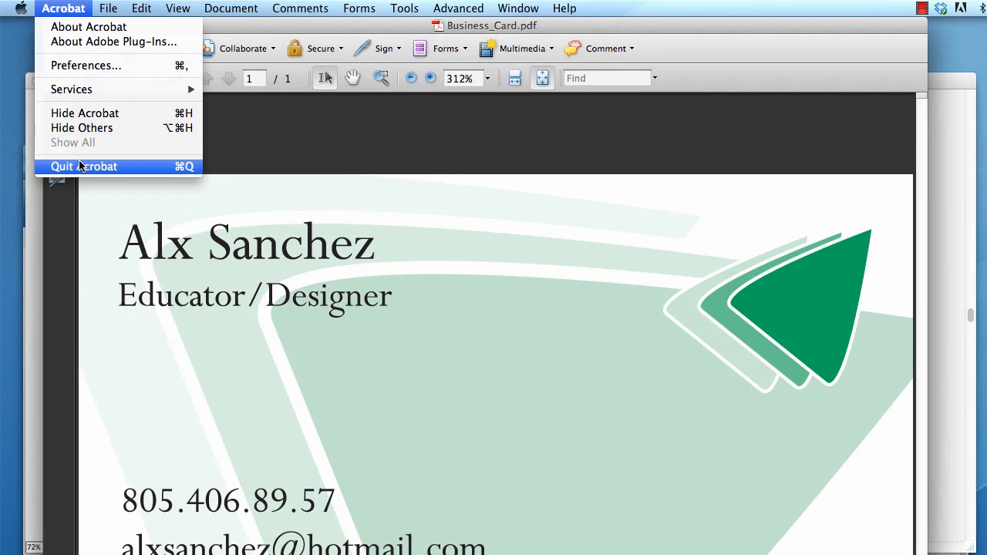
click(79, 163)
Switch to Vistaprint in Firefox and upload Business_Card.pdf from the movie2 folder as the card's front side.
key(super+Tab)
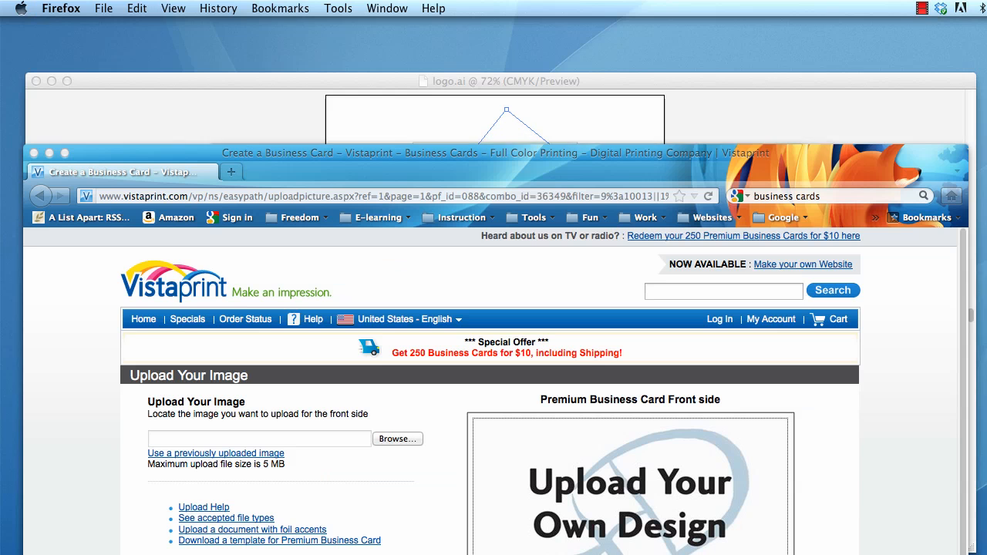
drag(261, 148, 266, 19)
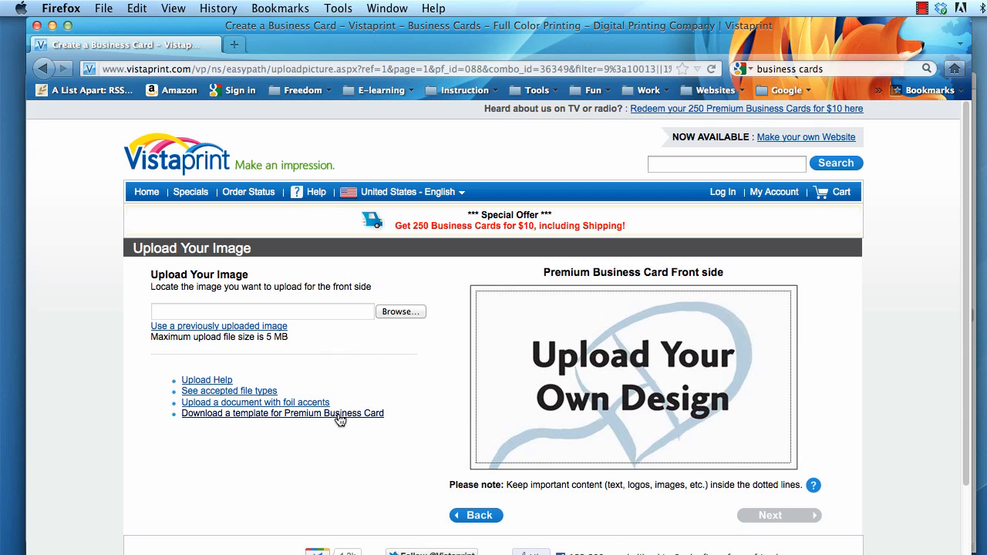
click(401, 312)
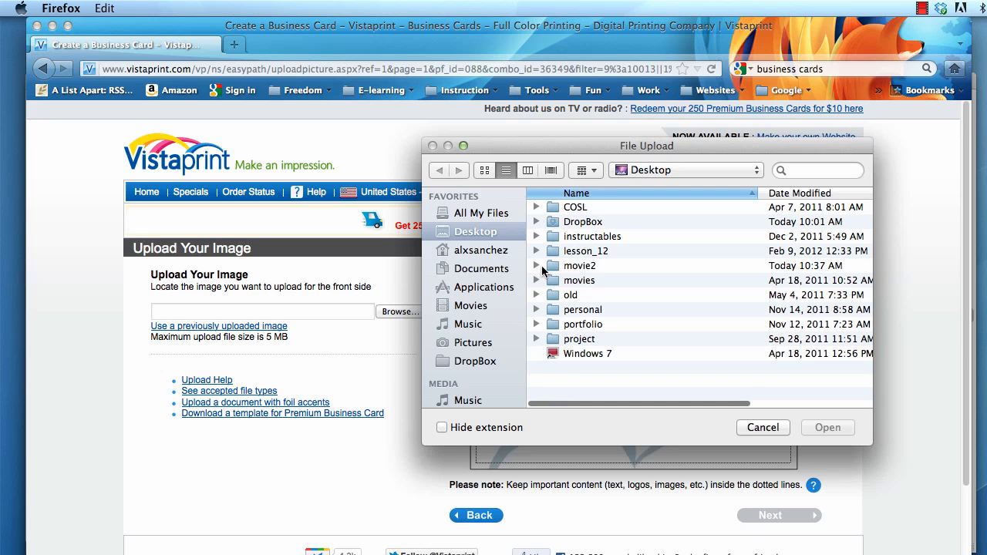
click(586, 266)
double_click(590, 266)
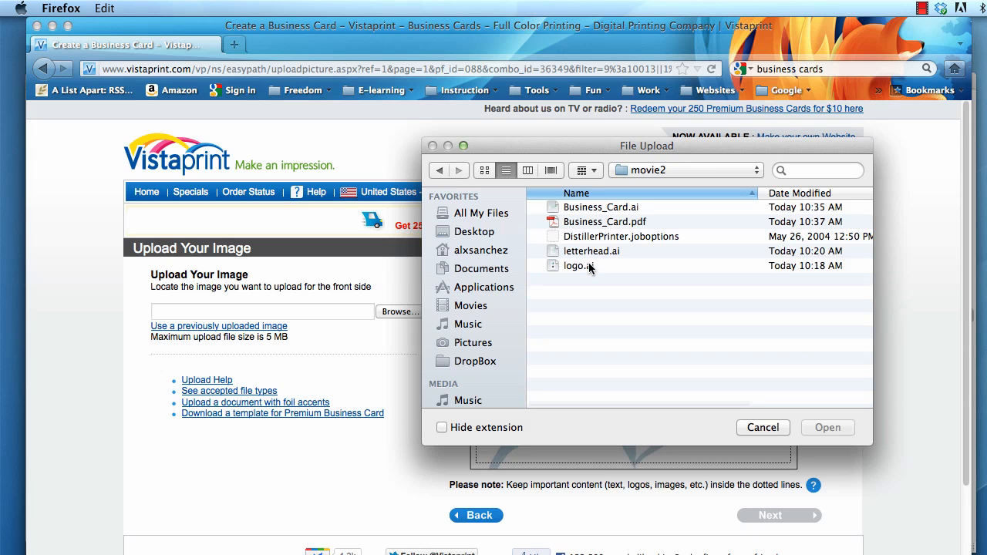
click(622, 222)
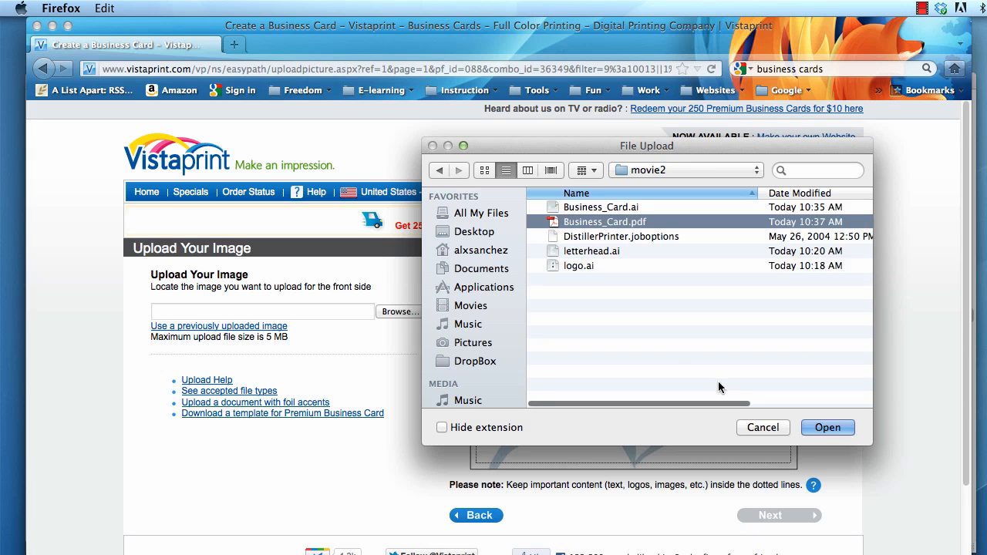
click(819, 429)
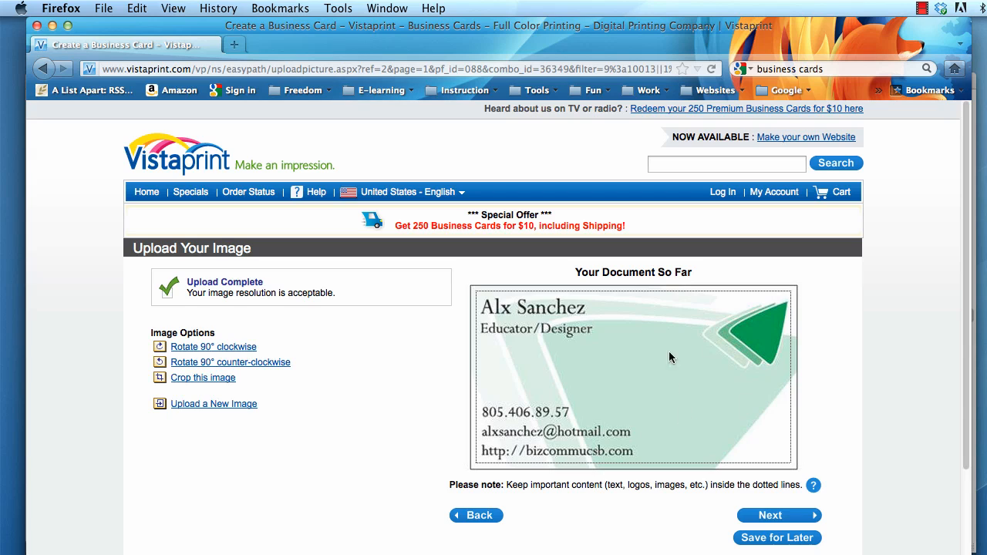
Continue to the front-side customization page, check the layout, and approve the online proof to proceed.
click(767, 516)
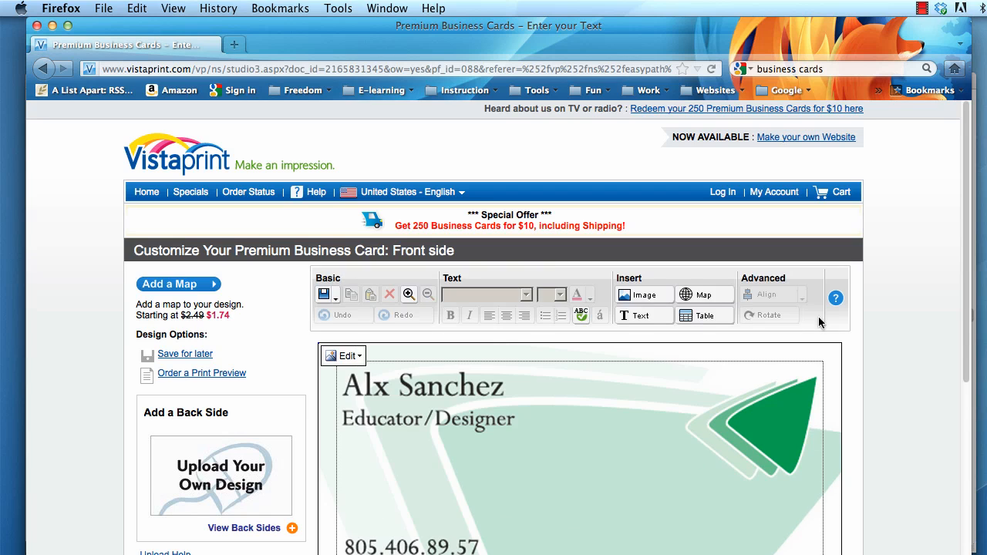
scroll(605, 318, down, 5)
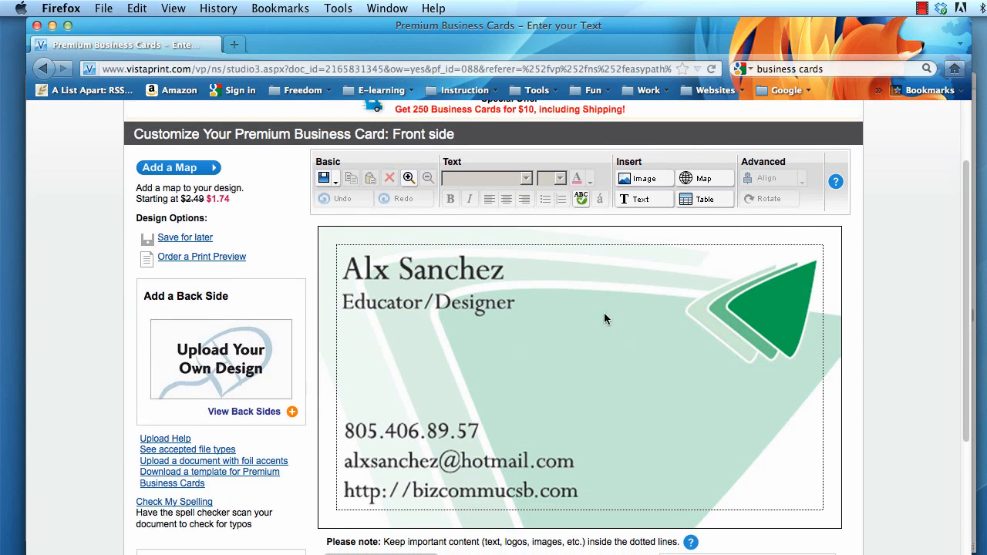
mouse_move(482, 302)
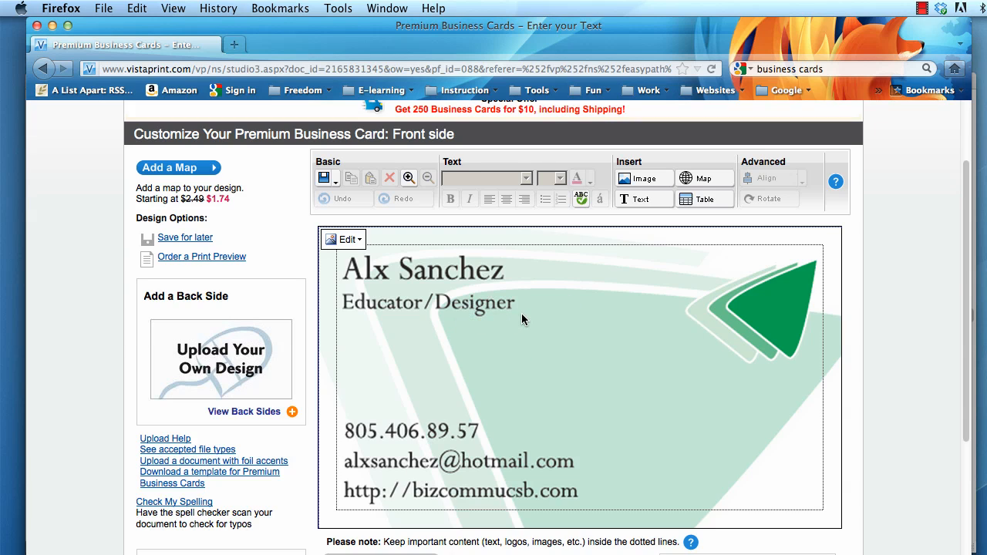
scroll(637, 209, down, 8)
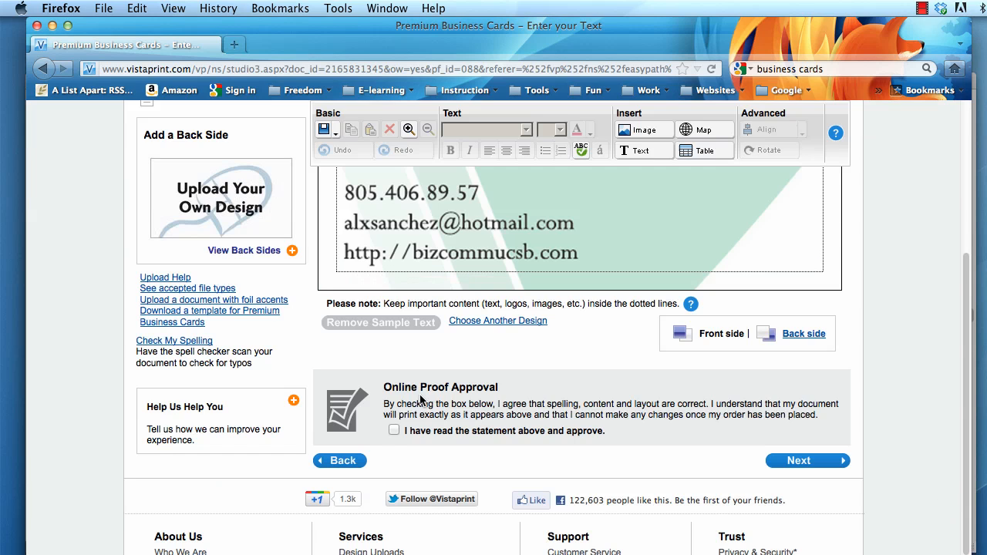
click(394, 436)
click(802, 462)
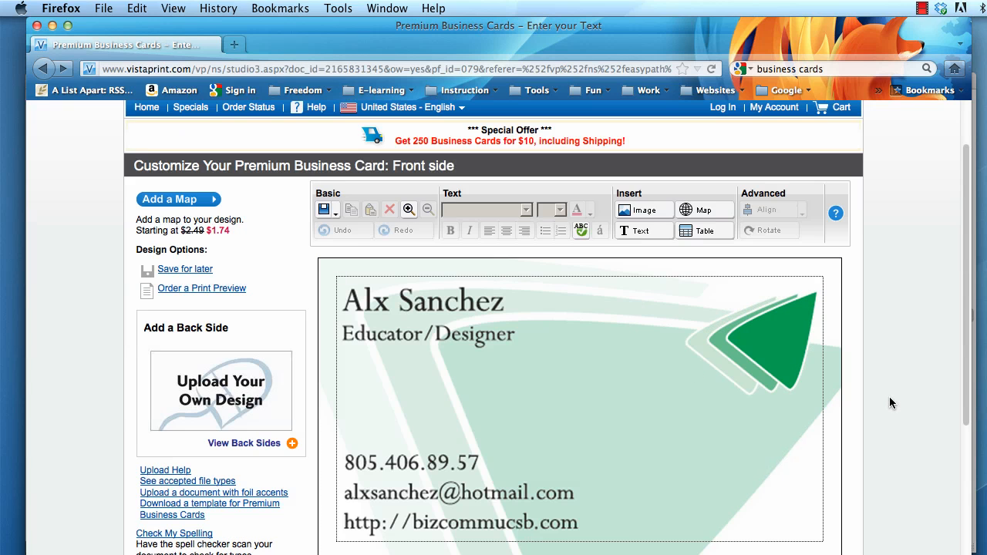
Go to the card's back side and upload Business_Card_back.pdf from the movie2 folder as its design.
scroll(890, 403, down, 5)
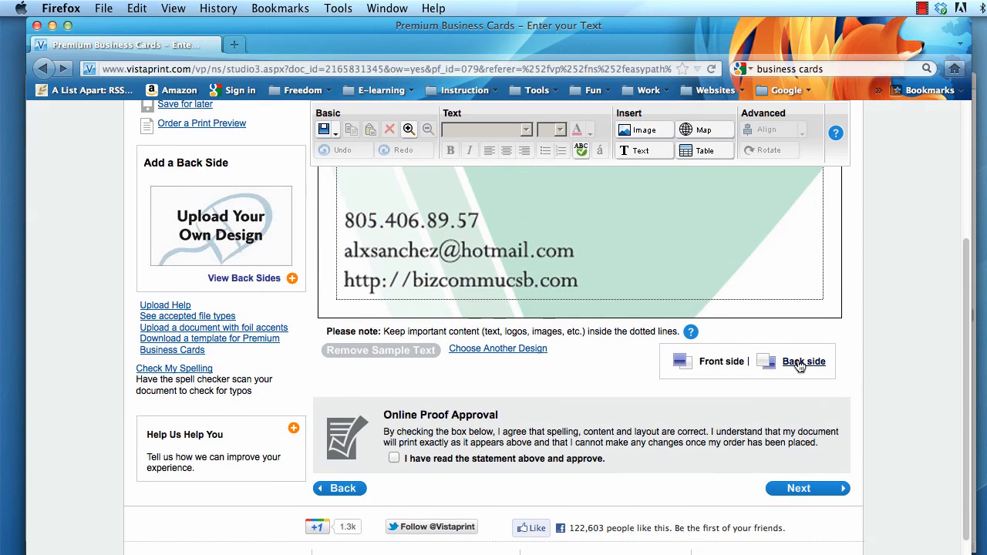
click(802, 362)
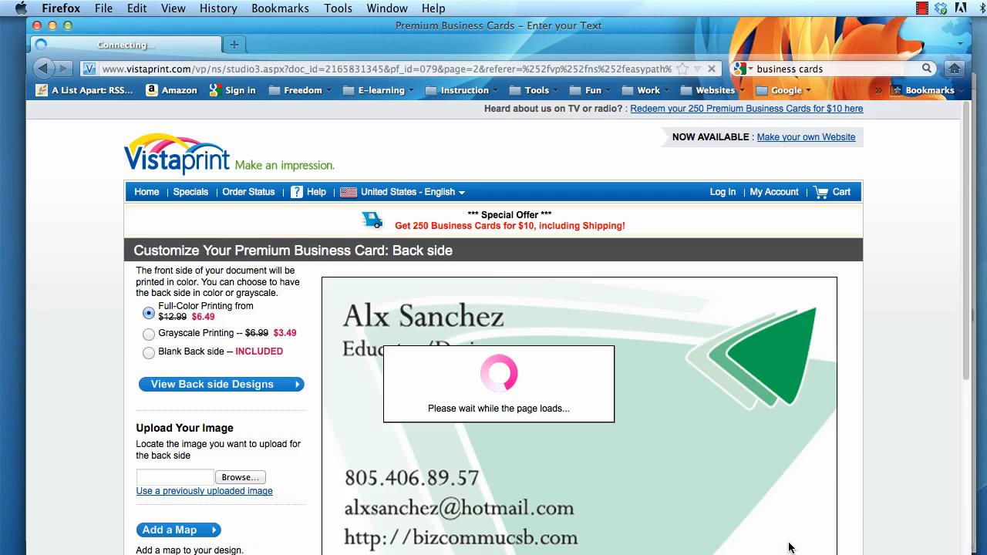
click(168, 476)
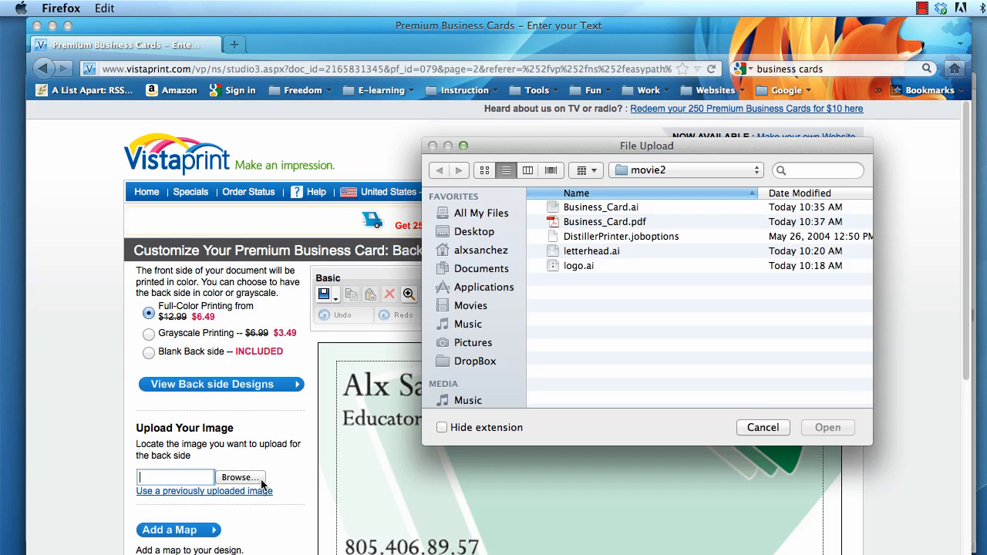
click(763, 428)
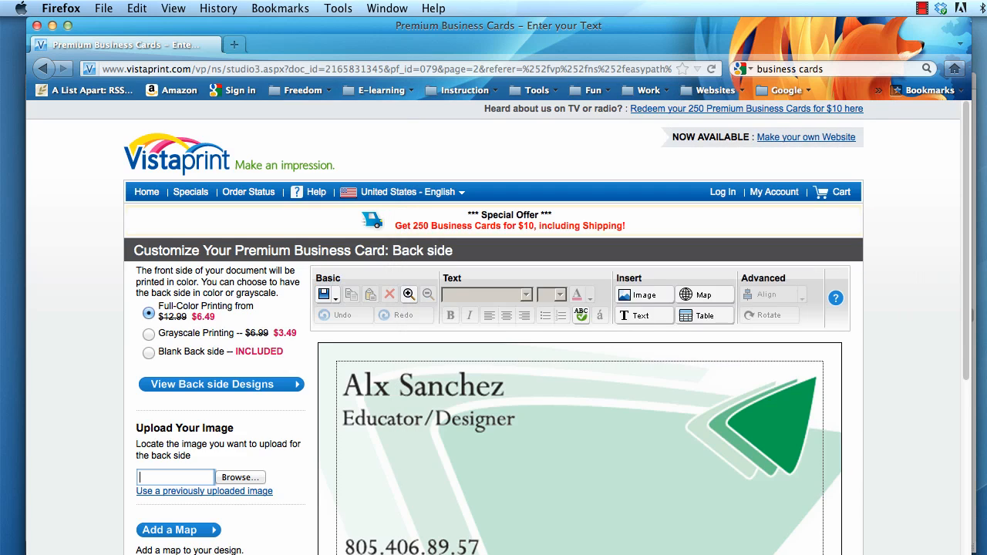
click(173, 477)
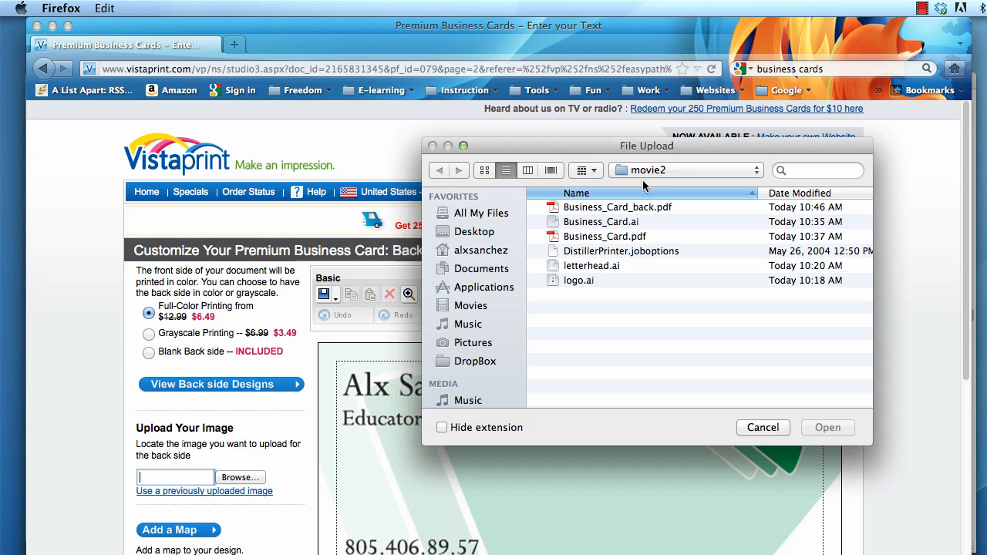
click(628, 208)
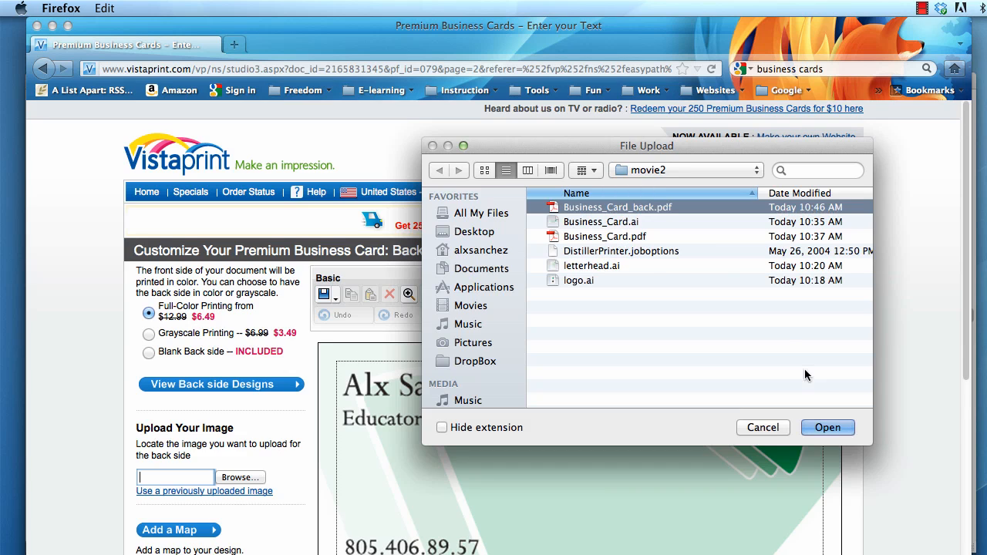
click(822, 428)
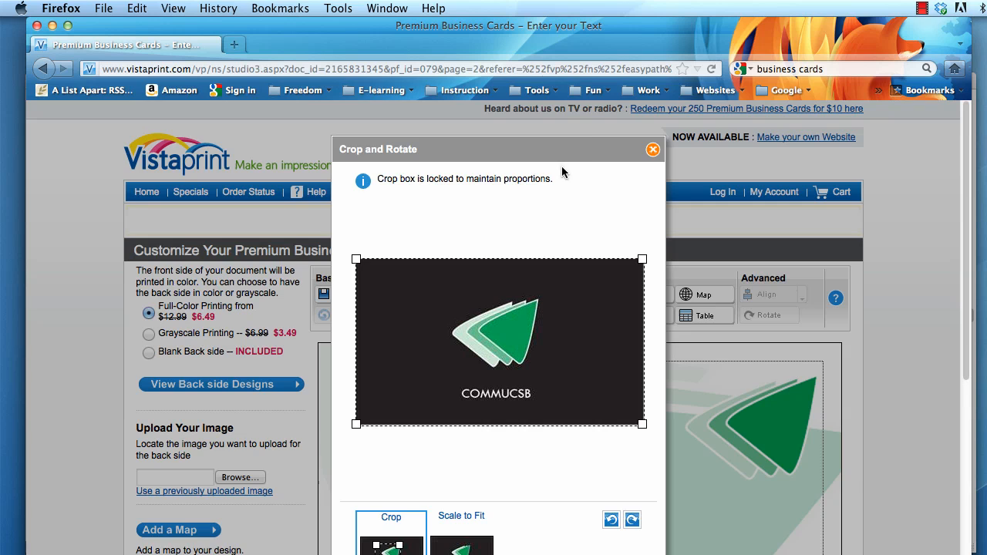
drag(562, 165, 677, 123)
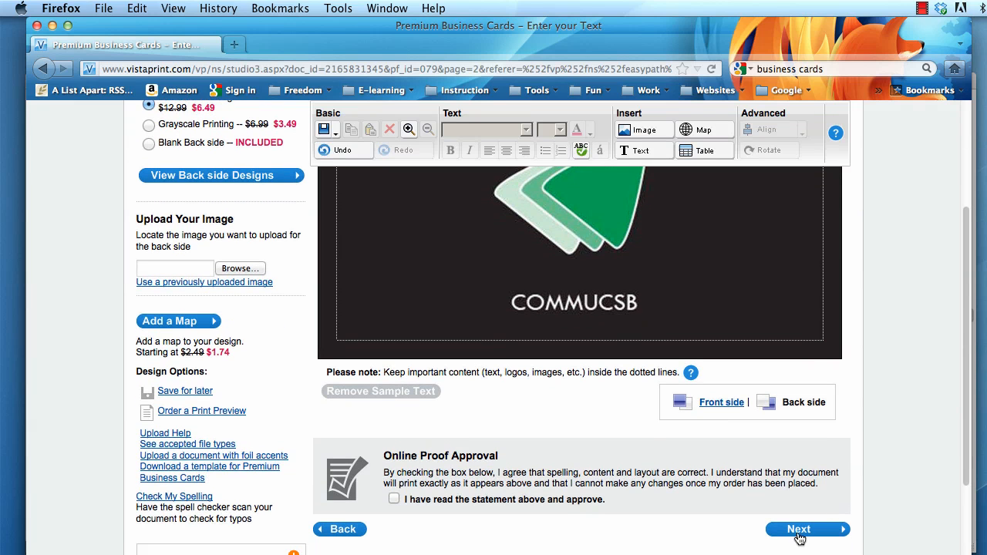
Approve the card design to continue the order, and review the quantity, paper stock and card holder options.
click(799, 532)
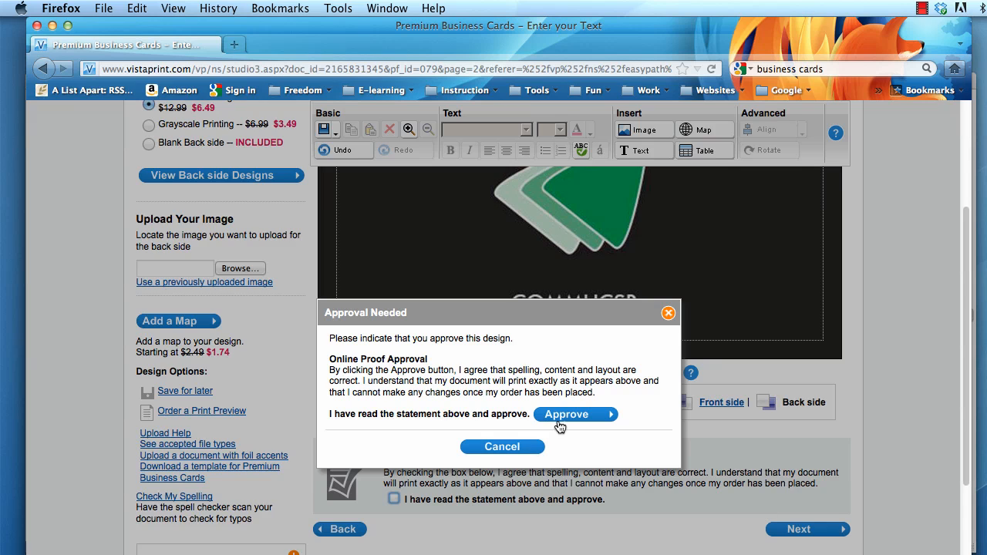
click(559, 424)
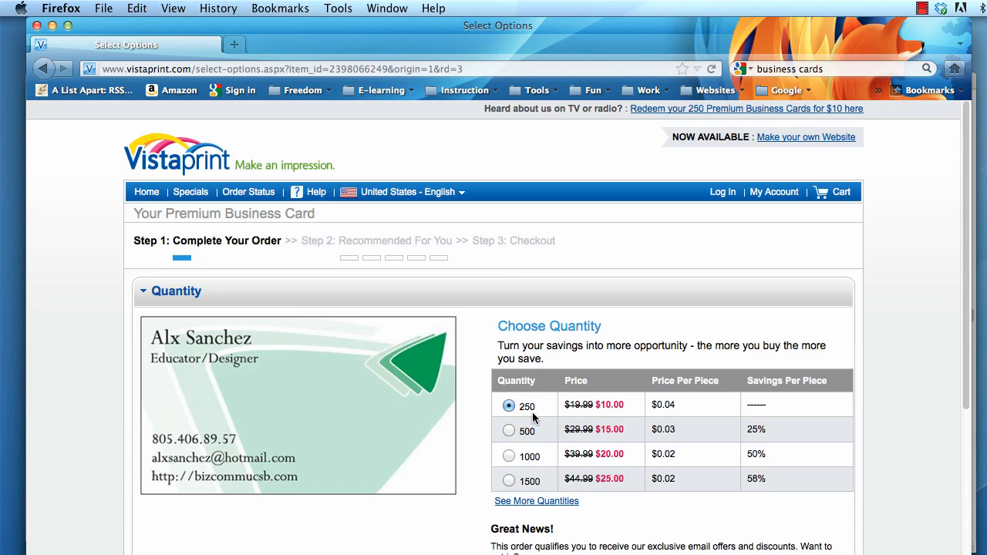
drag(967, 370, 960, 468)
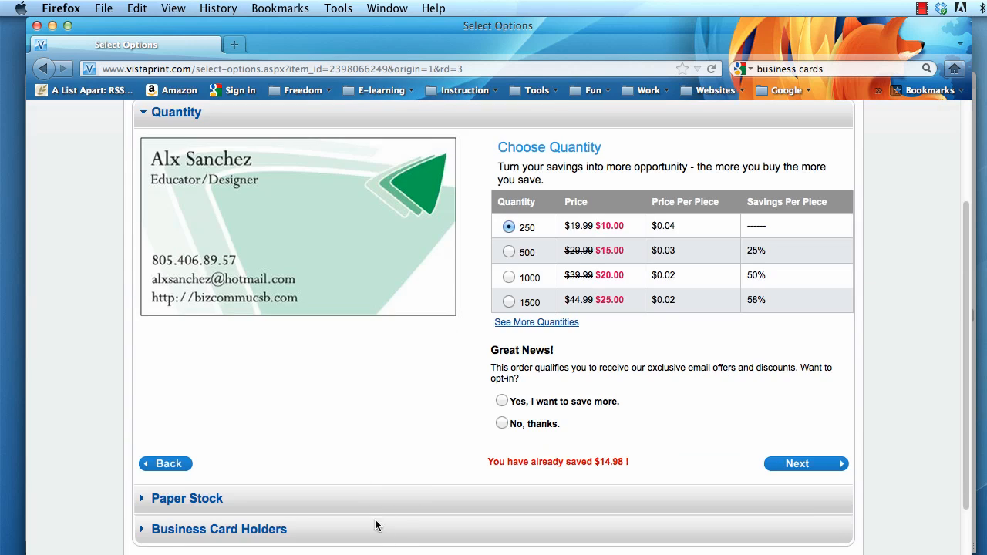
scroll(533, 333, down, 1)
scroll(533, 336, up, 5)
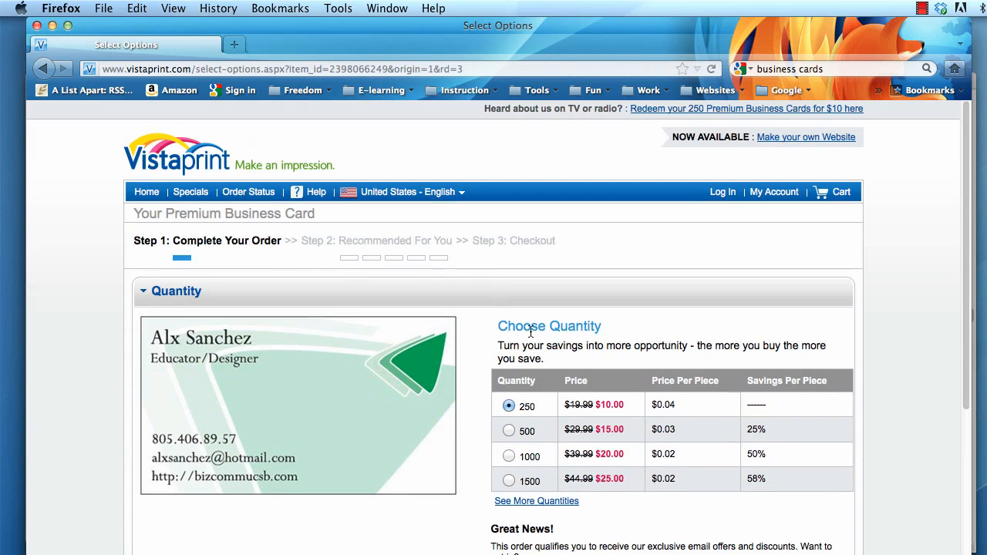